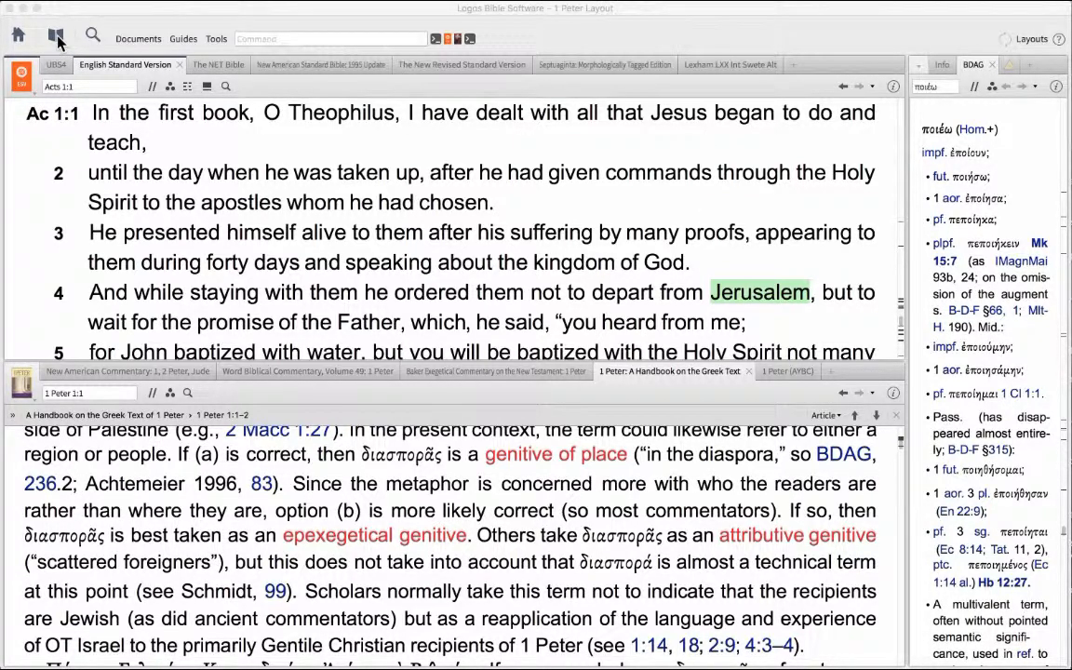
# - Open the Louw-Nida Greek-English Lexicon from the library and move it into the same pane as the Bible translations
pyautogui.click(58, 39)
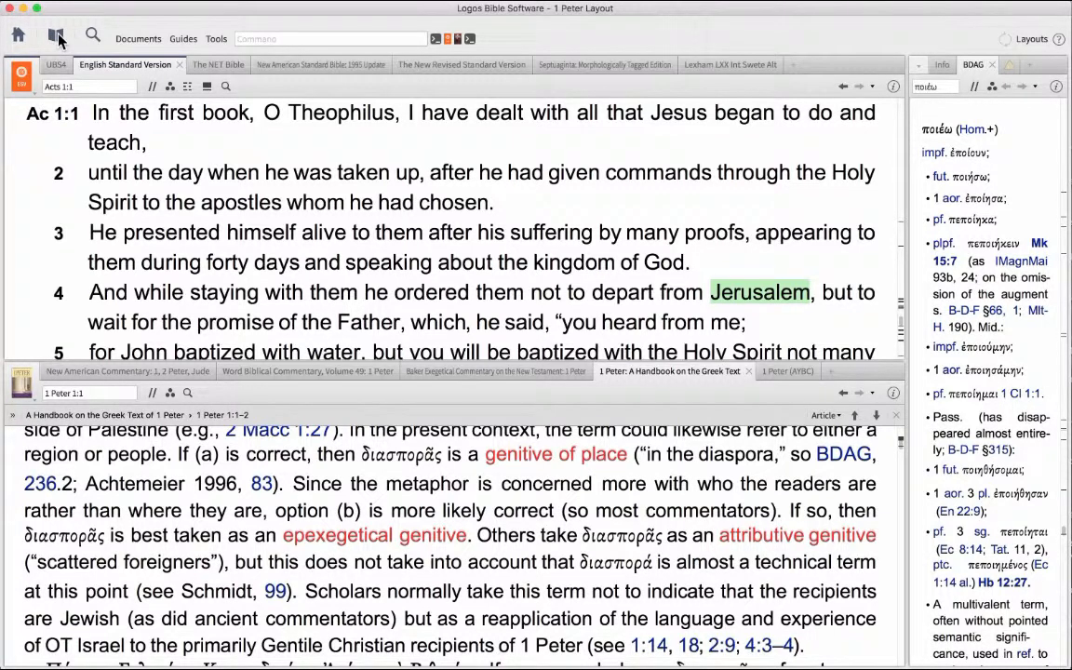
pyautogui.click(58, 37)
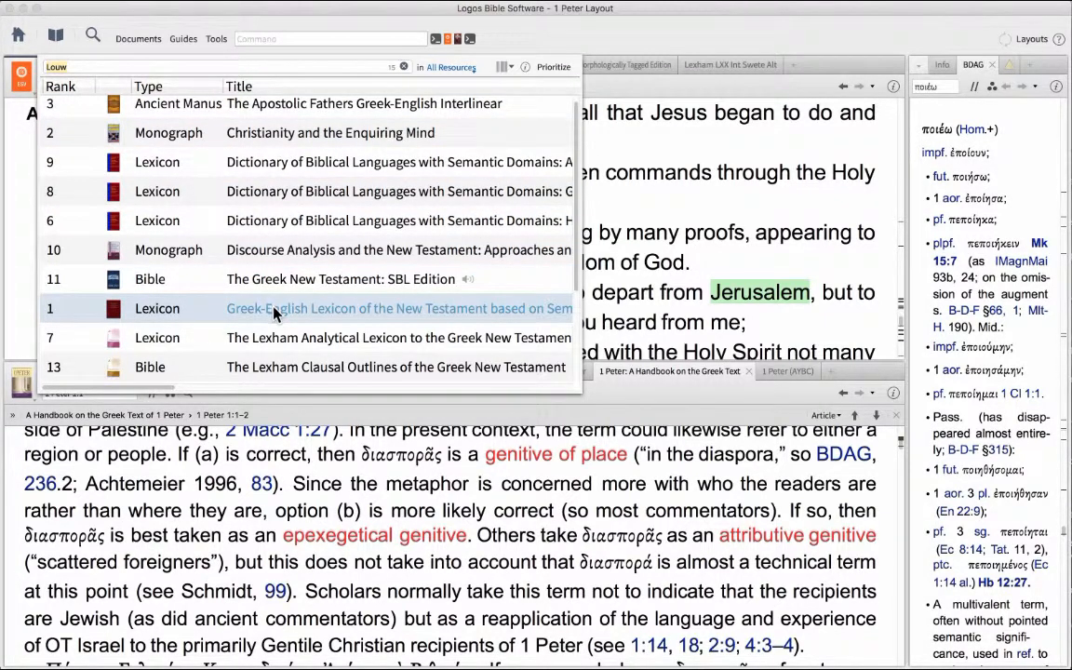
pyautogui.moveTo(274, 314)
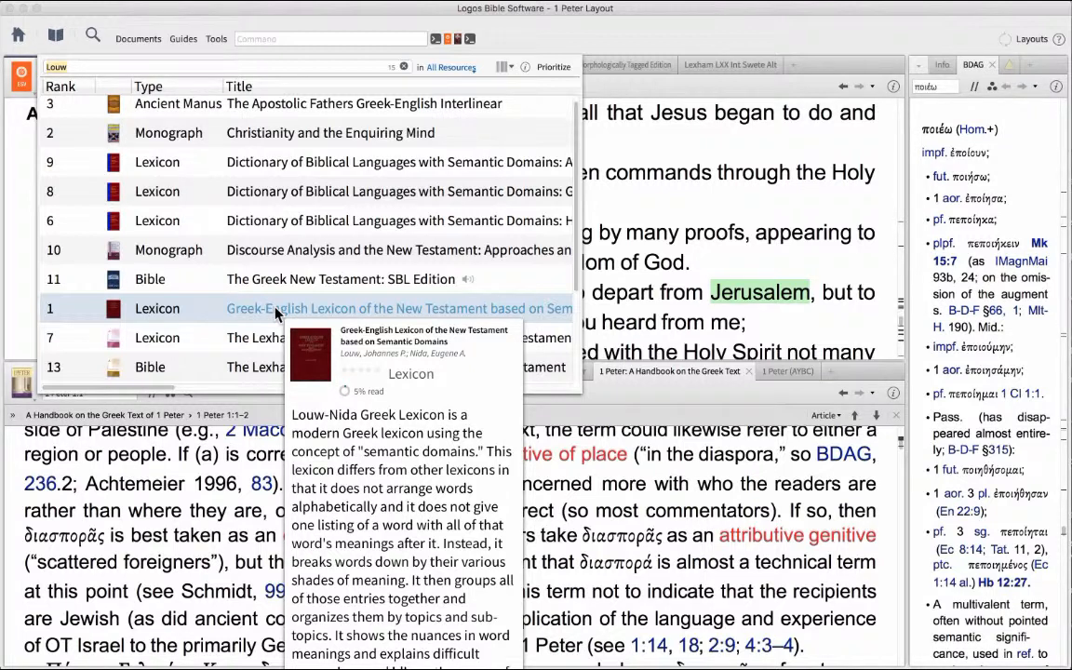
pyautogui.click(274, 311)
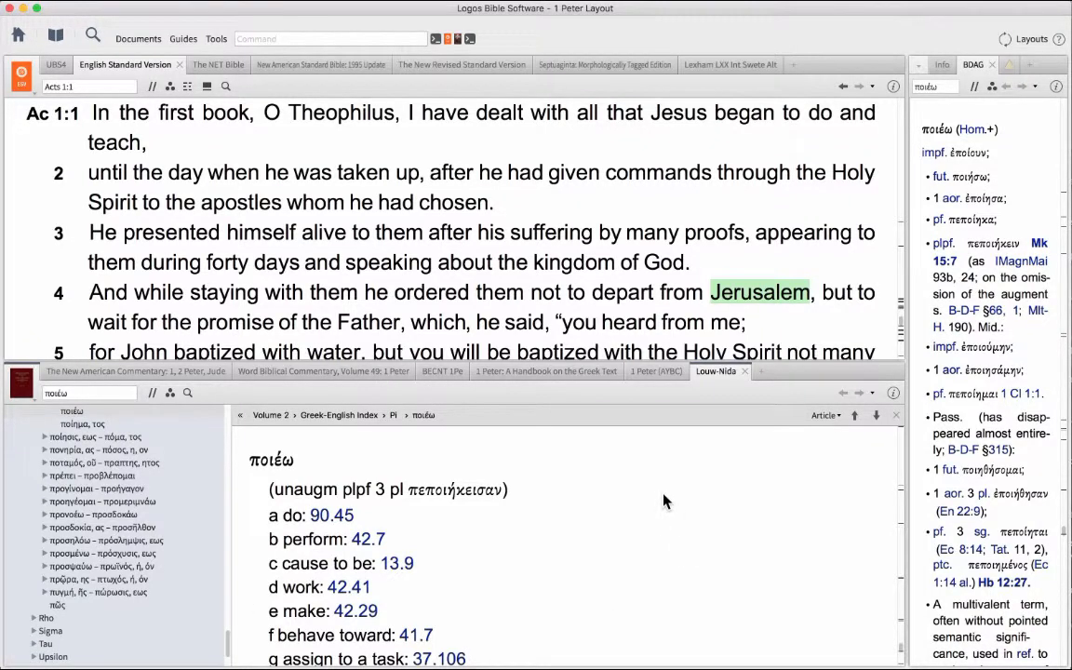
pyautogui.moveTo(706, 376)
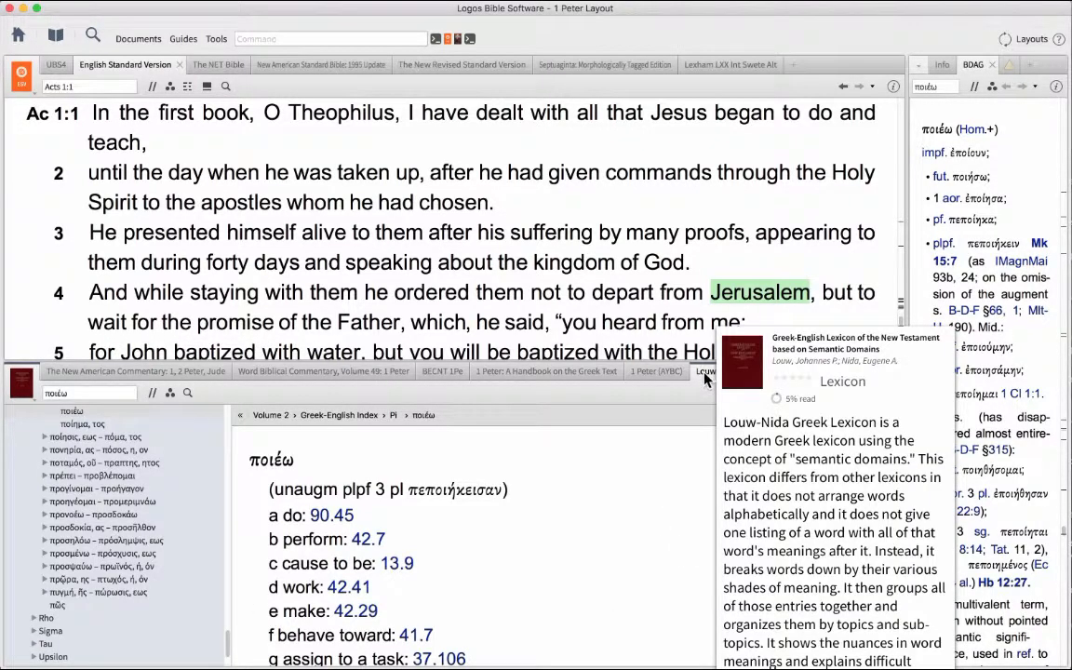
pyautogui.moveTo(706, 376)
pyautogui.mouseDown()
pyautogui.moveTo(766, 113)
pyautogui.moveTo(787, 71)
pyautogui.mouseUp()
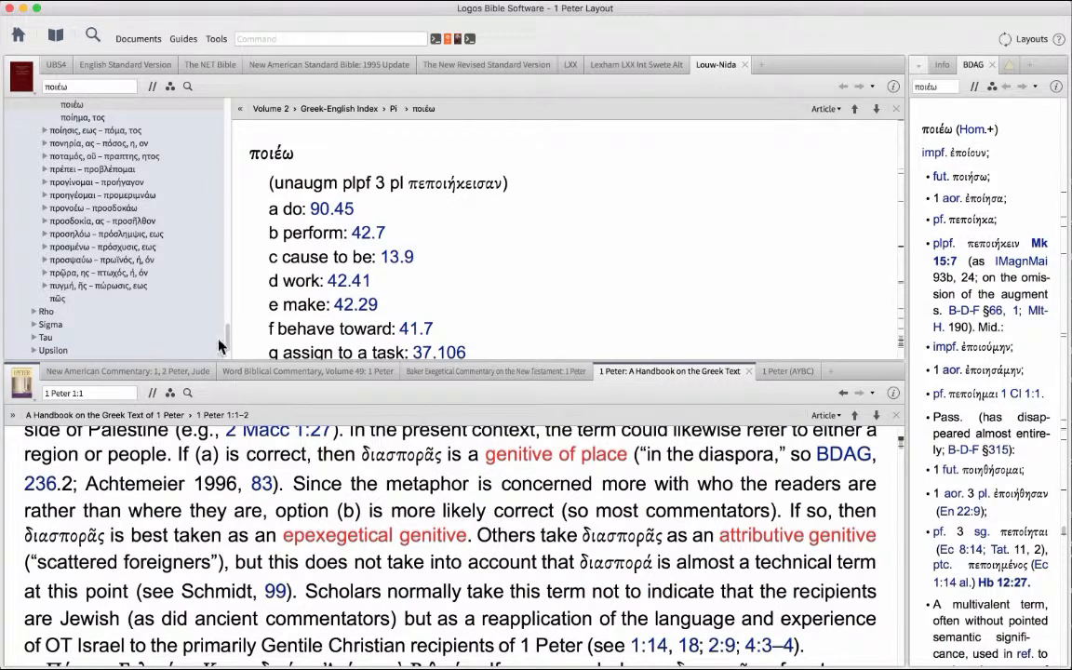
# - Collapse and reopen the lexicon's table of contents and go to its Introduction
pyautogui.moveTo(229, 335); pyautogui.dragTo(236, 215)
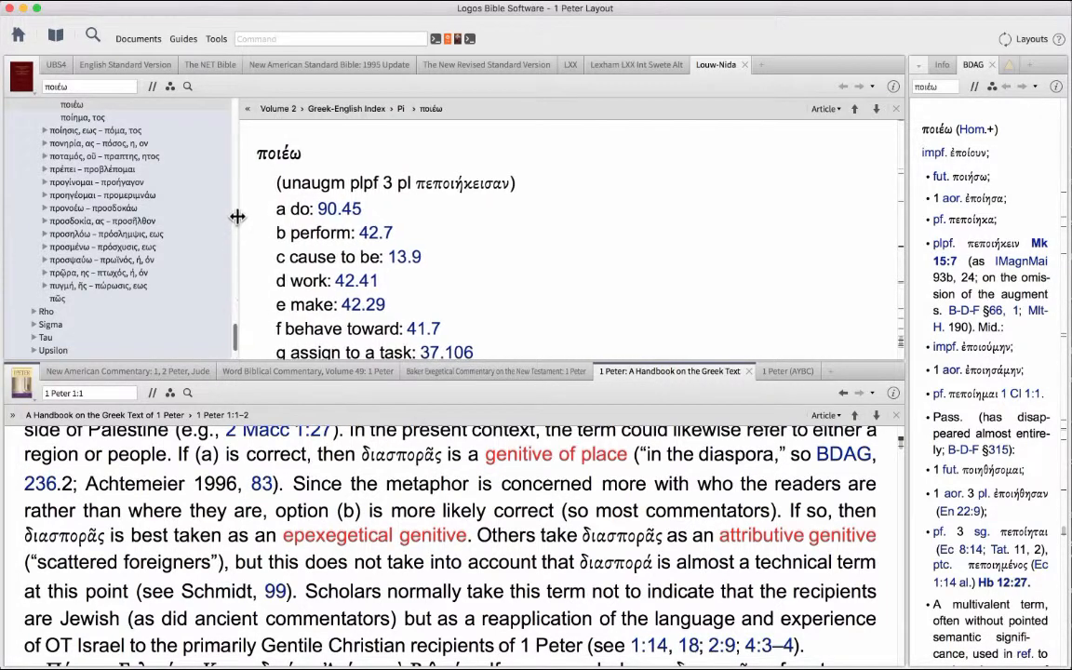
pyautogui.click(245, 109)
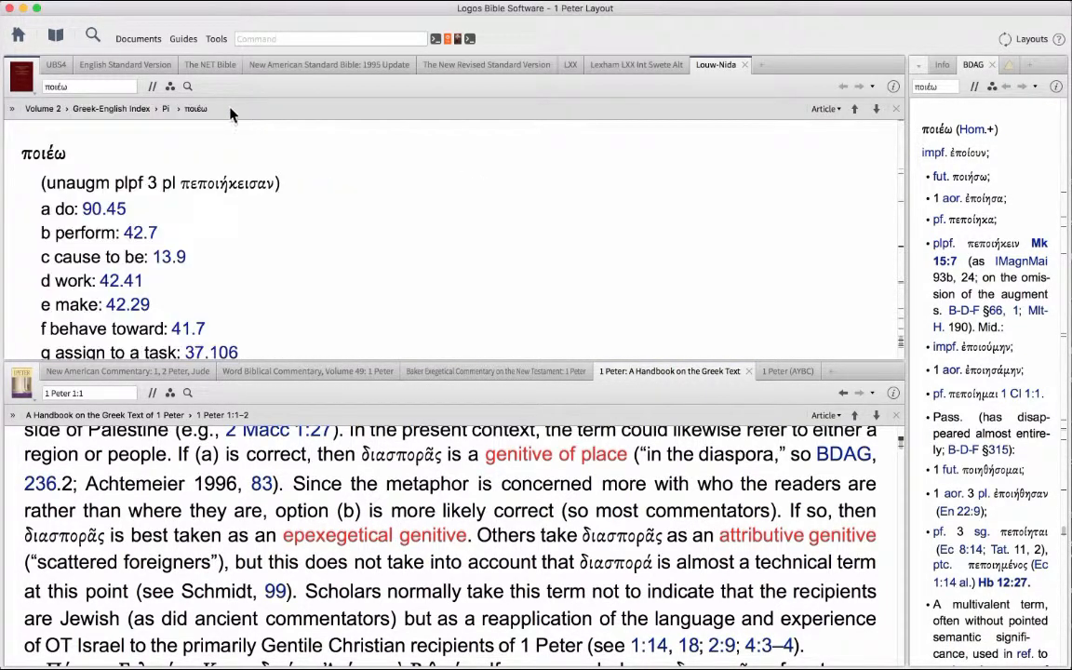
pyautogui.click(13, 109)
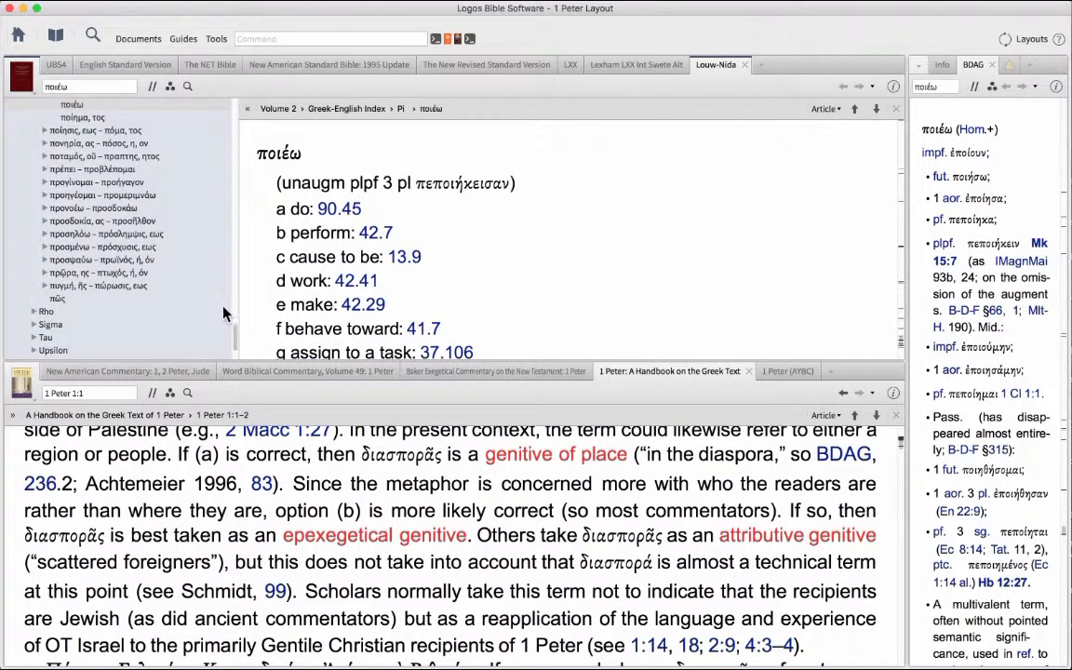
pyautogui.moveTo(234, 331); pyautogui.dragTo(229, 96)
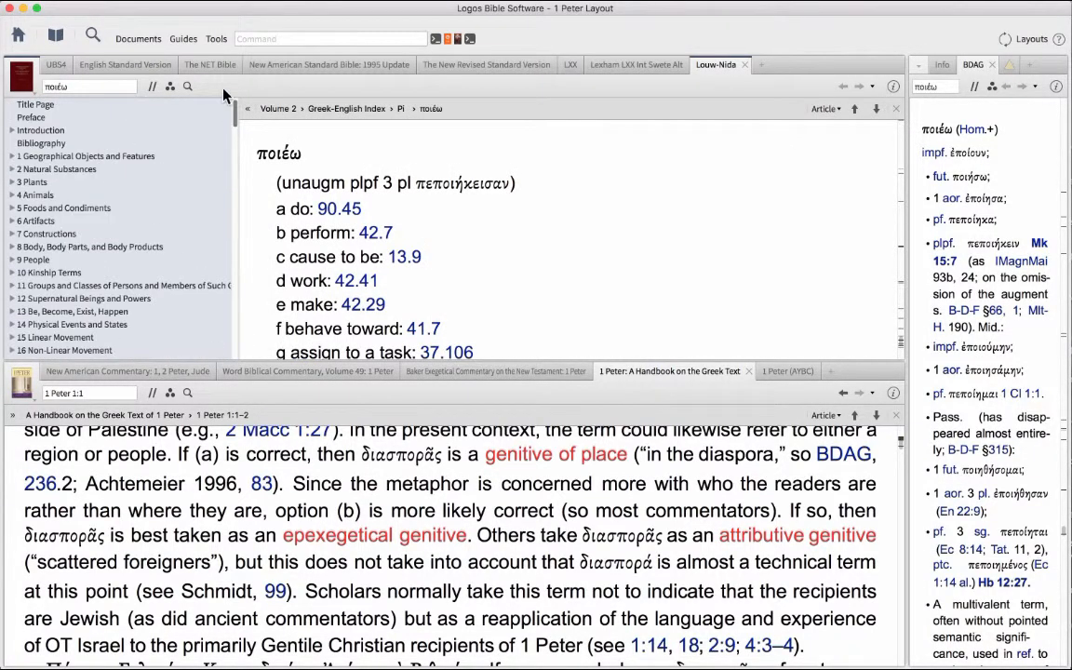
pyautogui.click(28, 130)
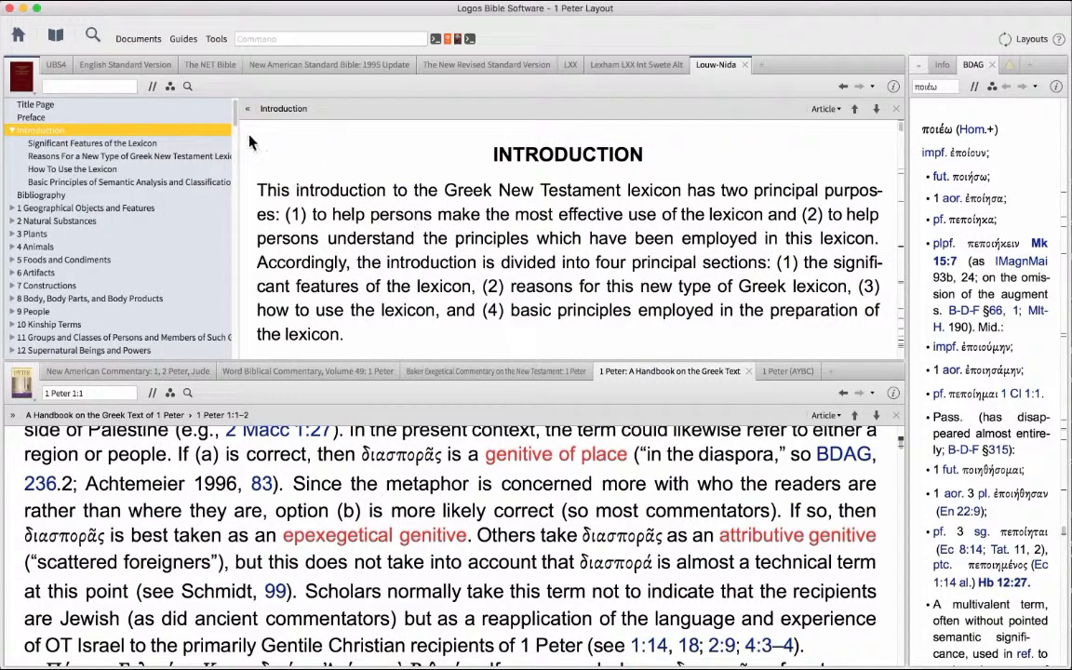
# - Expand domain 93 Names of Persons and Places in the lexicon and open its subsection B Places
pyautogui.moveTo(238, 108); pyautogui.dragTo(223, 258)
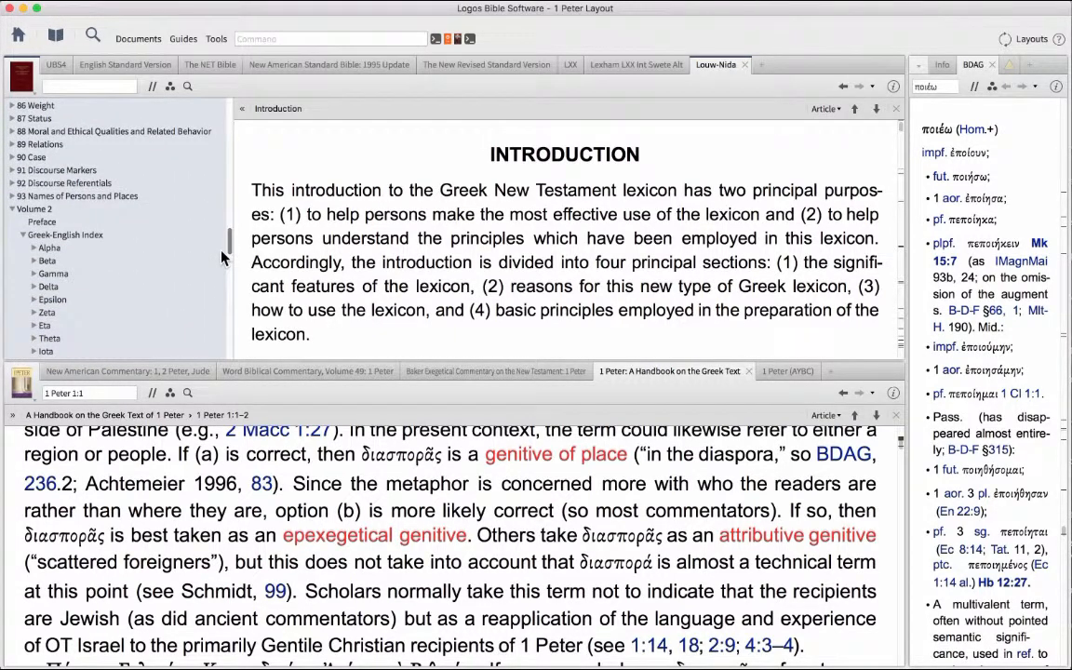
pyautogui.click(13, 196)
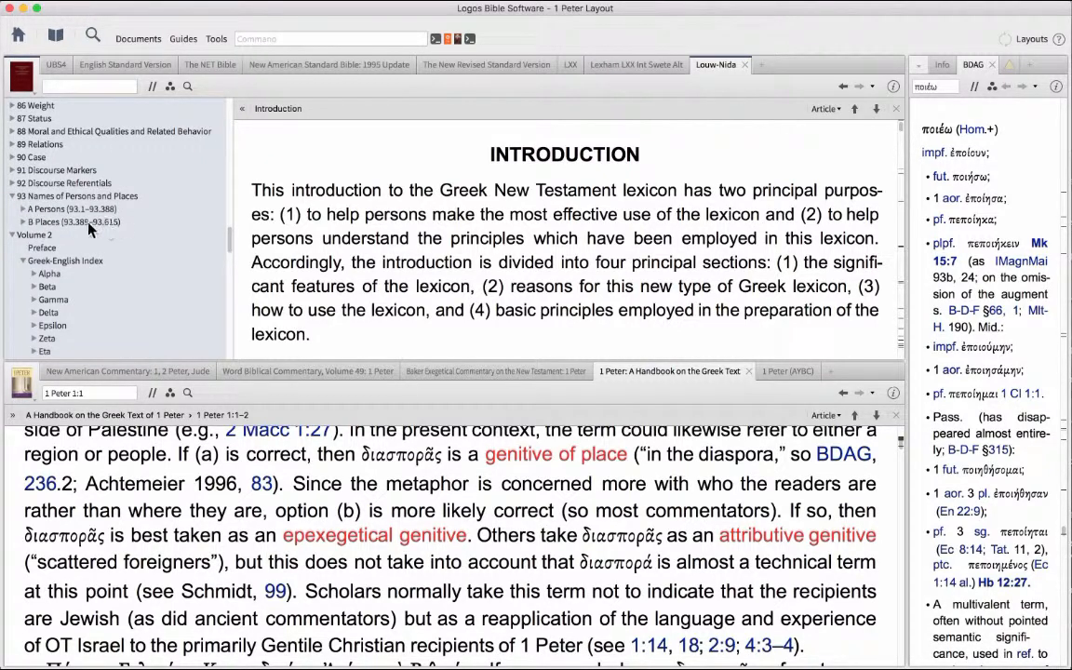
pyautogui.click(42, 222)
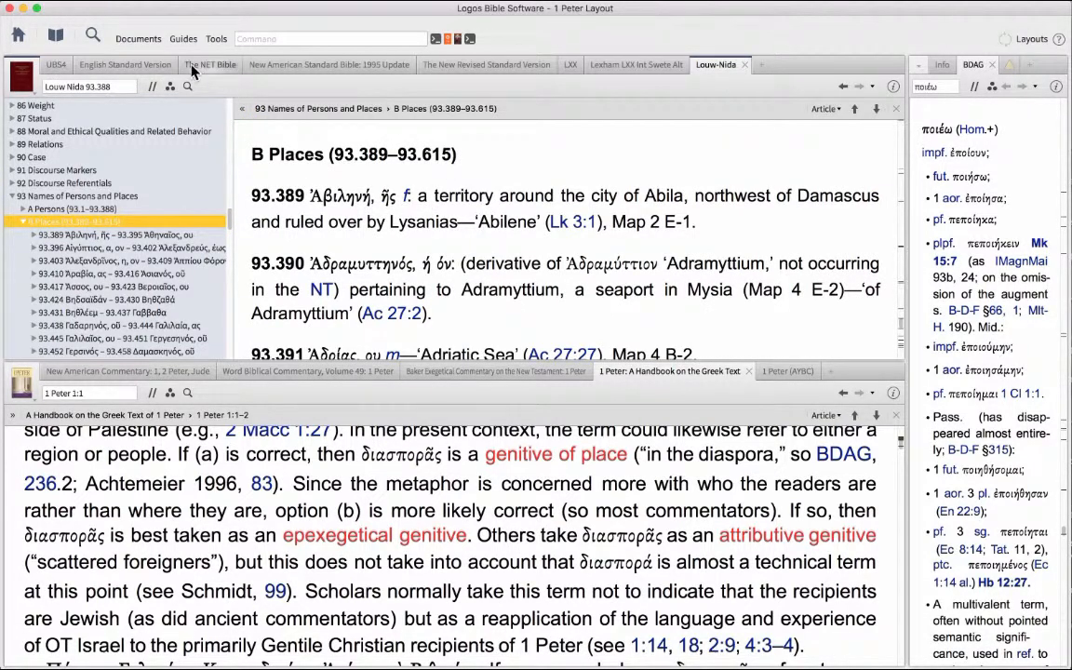
# - Create a new visual filter document titled "Place Names in the Bible"
pyautogui.click(147, 41)
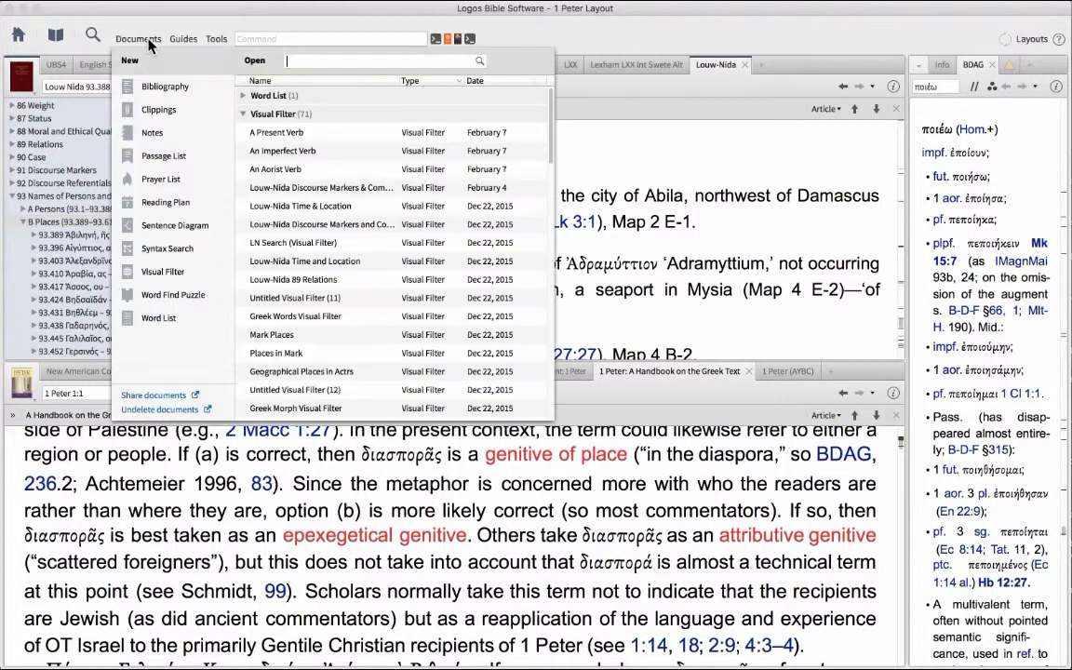
pyautogui.click(160, 274)
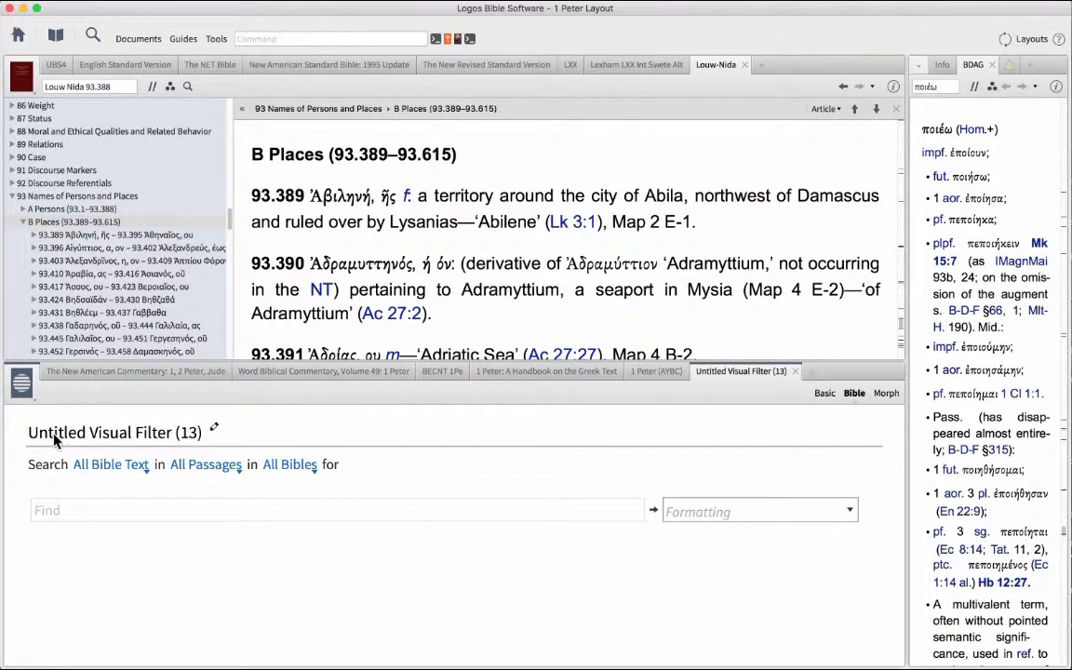
pyautogui.click(214, 428)
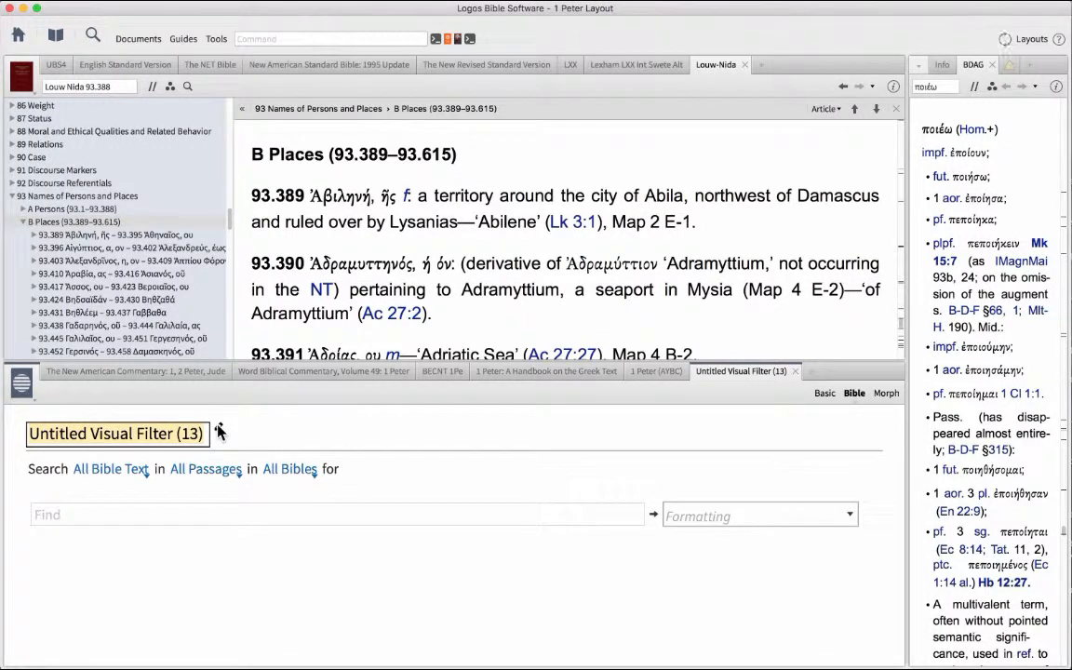
pyautogui.write('Place')
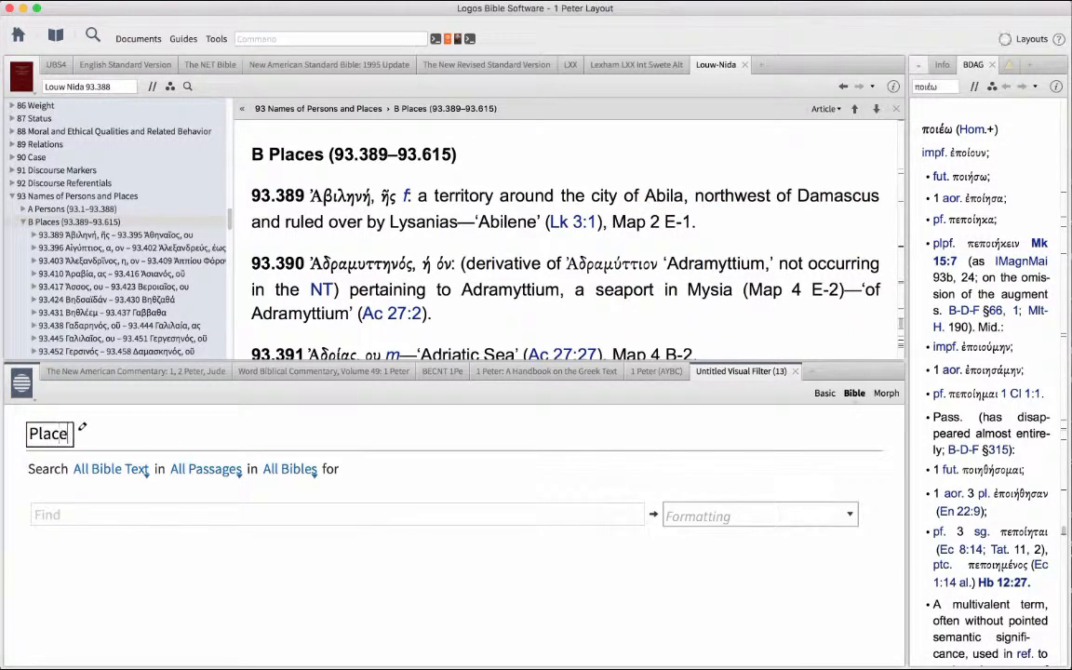
pyautogui.write(' Names in ')
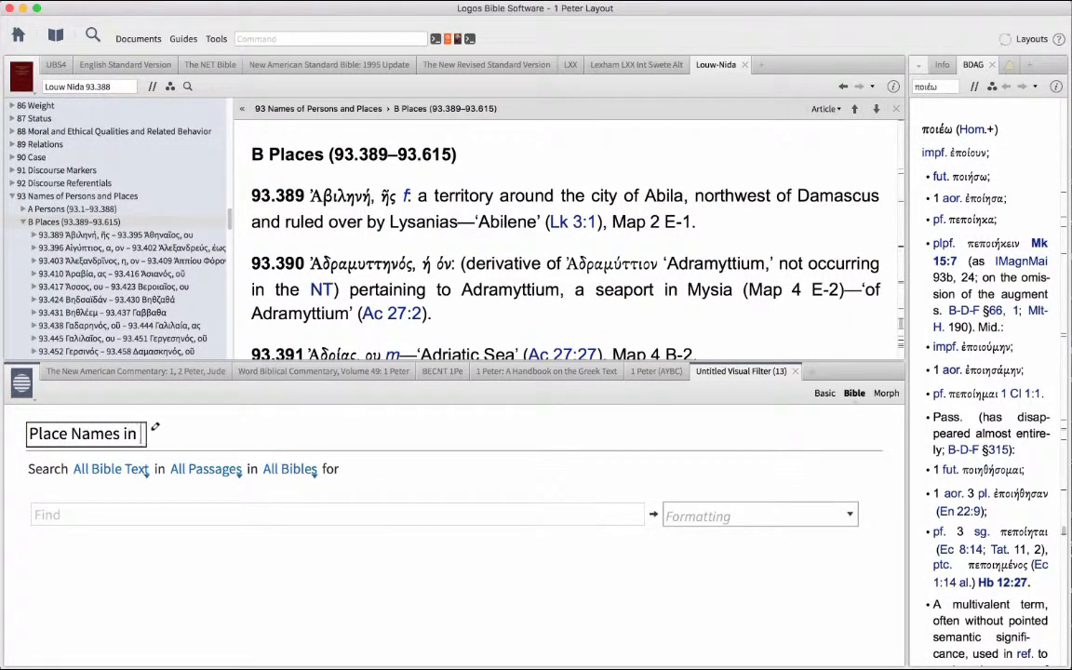
pyautogui.write('the B')
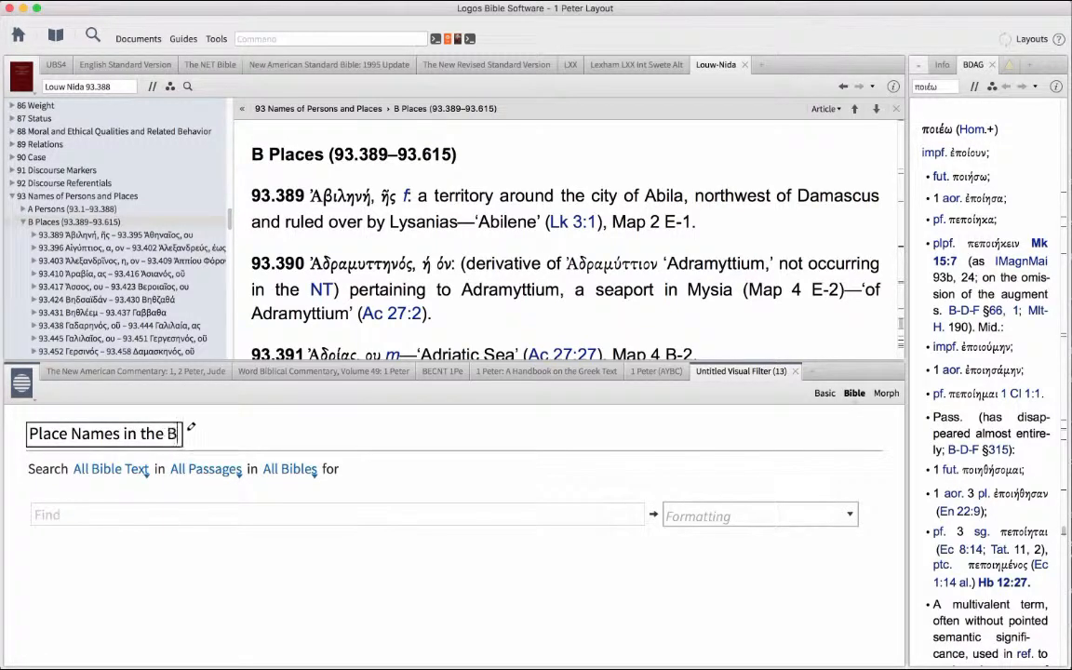
pyautogui.write('ible')
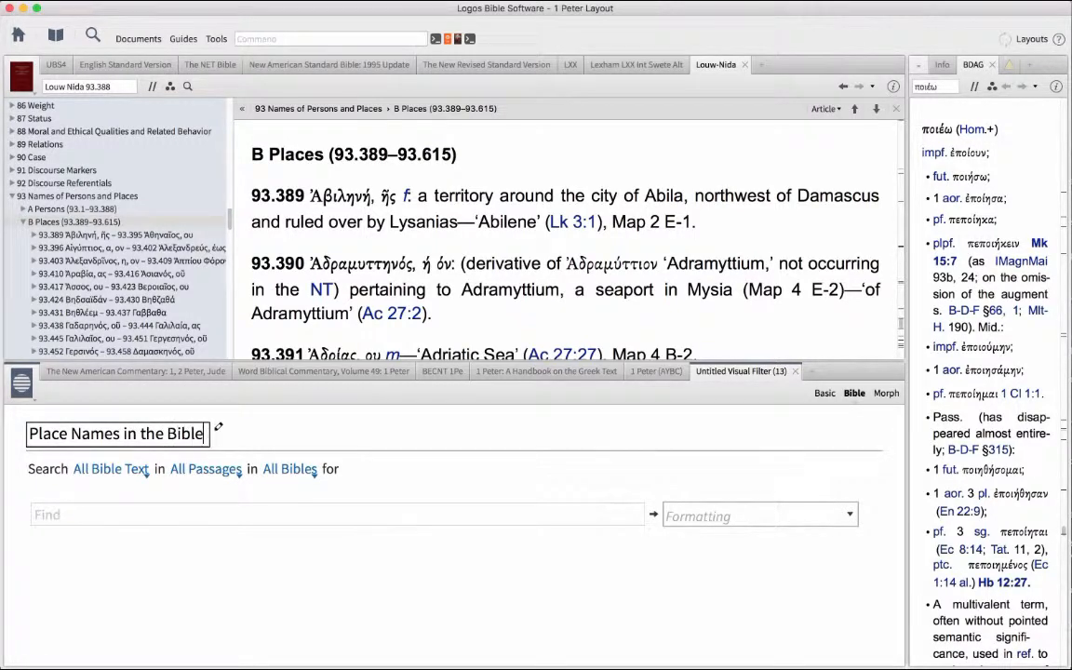
pyautogui.click(77, 514)
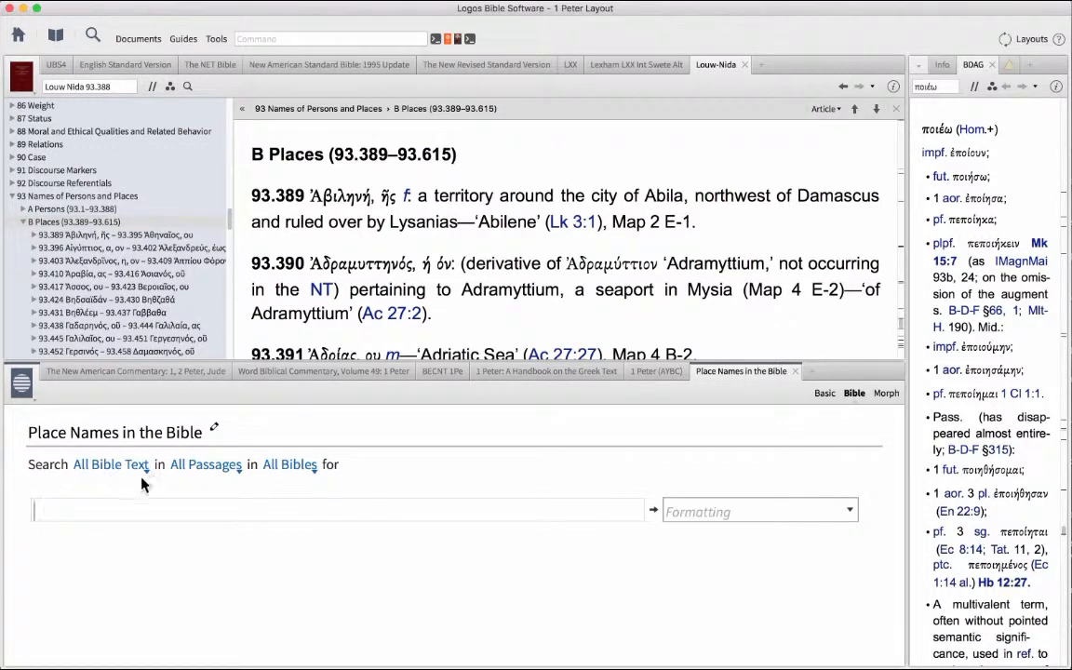
# - Limit the visual filter's passage range to Acts
pyautogui.click(238, 470)
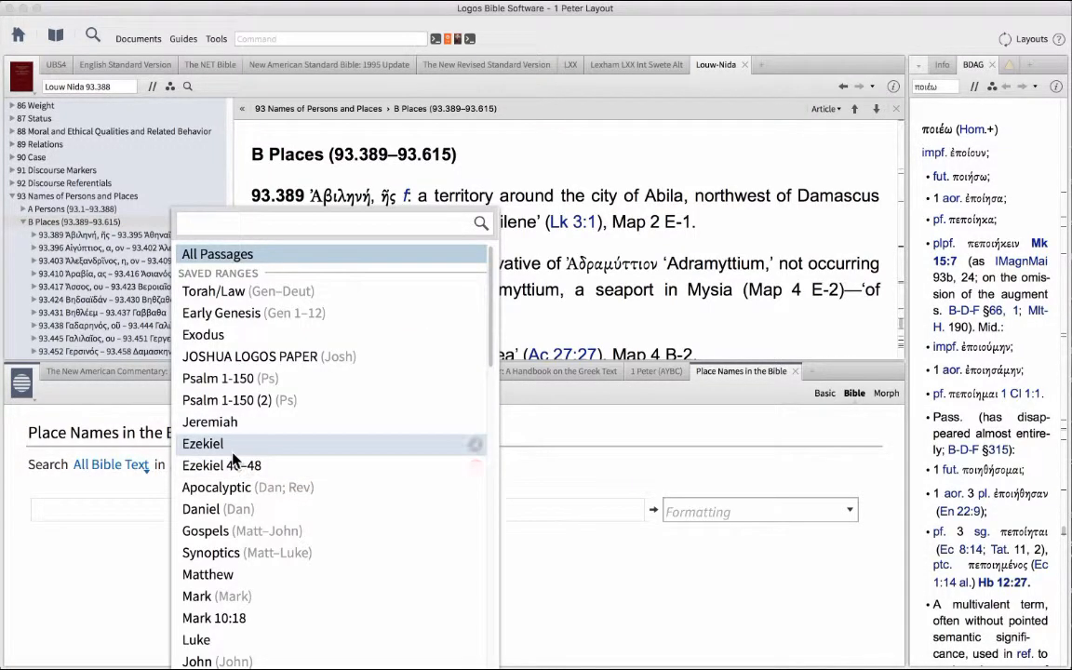
pyautogui.scroll(-3, 227, 639)
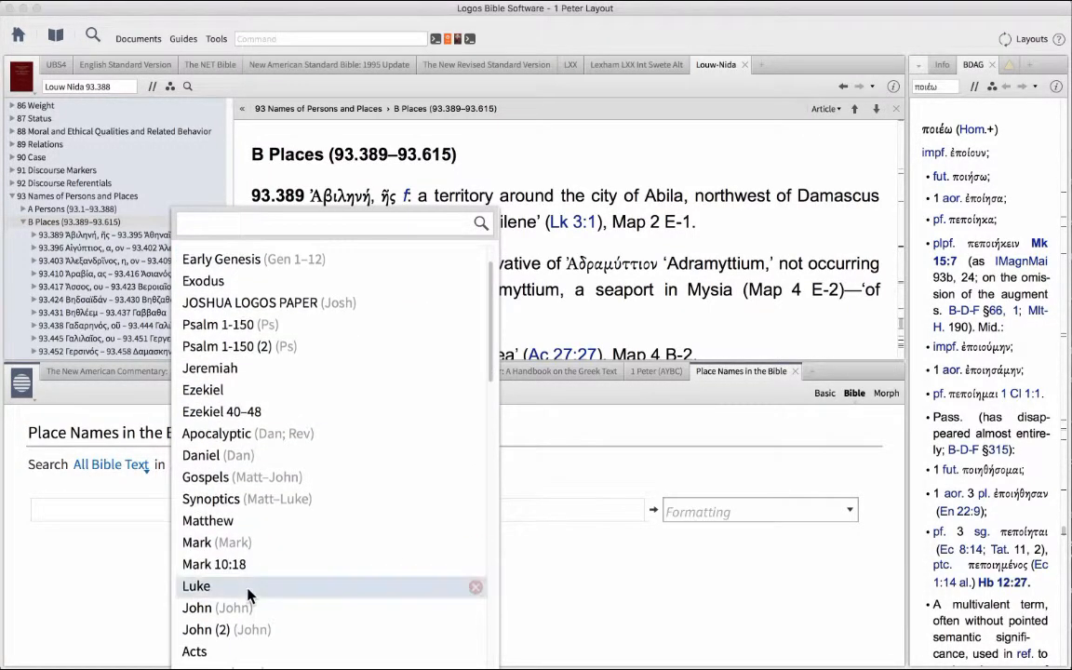
pyautogui.click(195, 635)
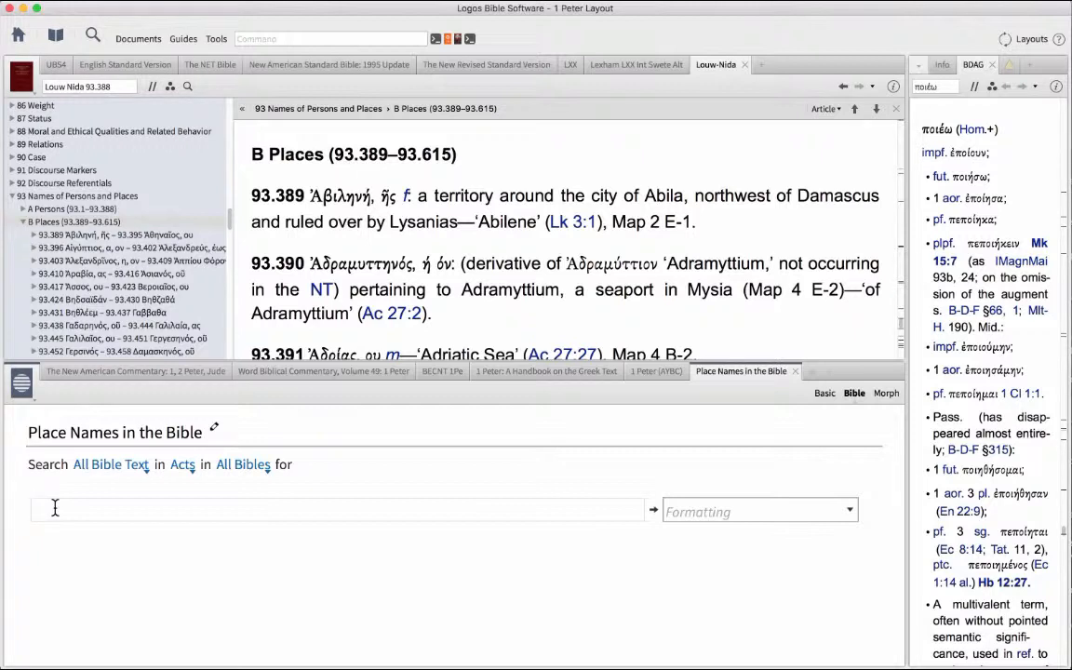
# - Set the filter's search term to <93.389–93.615>, copied from the lexicon's B Places heading, with Green highlighting as its formatting
pyautogui.write('<')
pyautogui.moveTo(335, 159); pyautogui.dragTo(408, 165)
pyautogui.press('super+c')
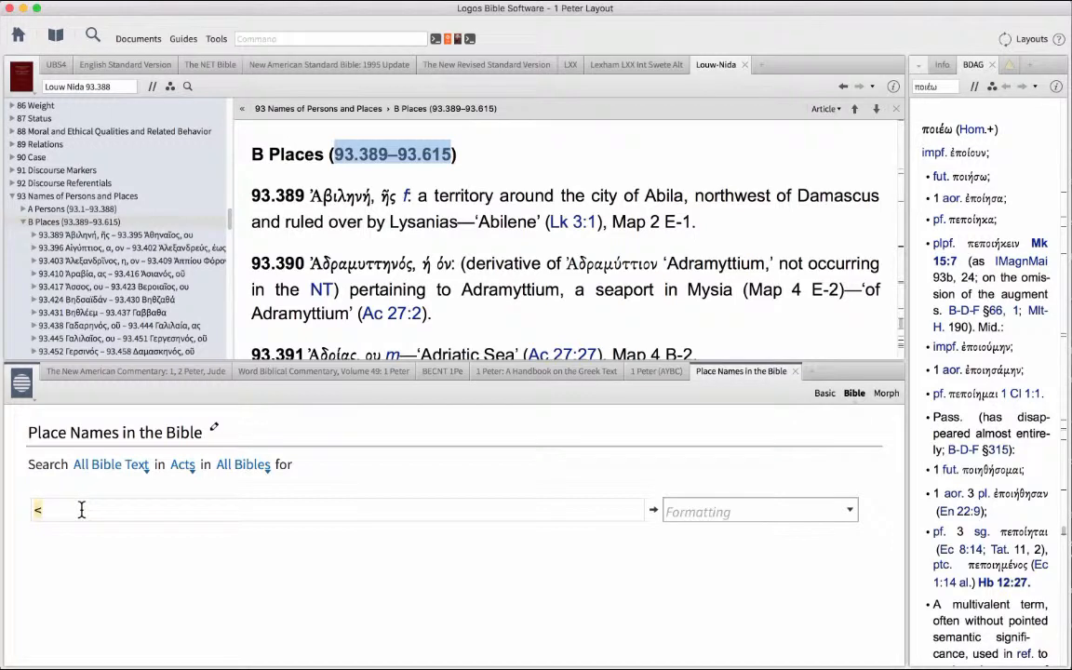
pyautogui.write('<')
pyautogui.press('super+v')
pyautogui.write('>')
pyautogui.click(847, 512)
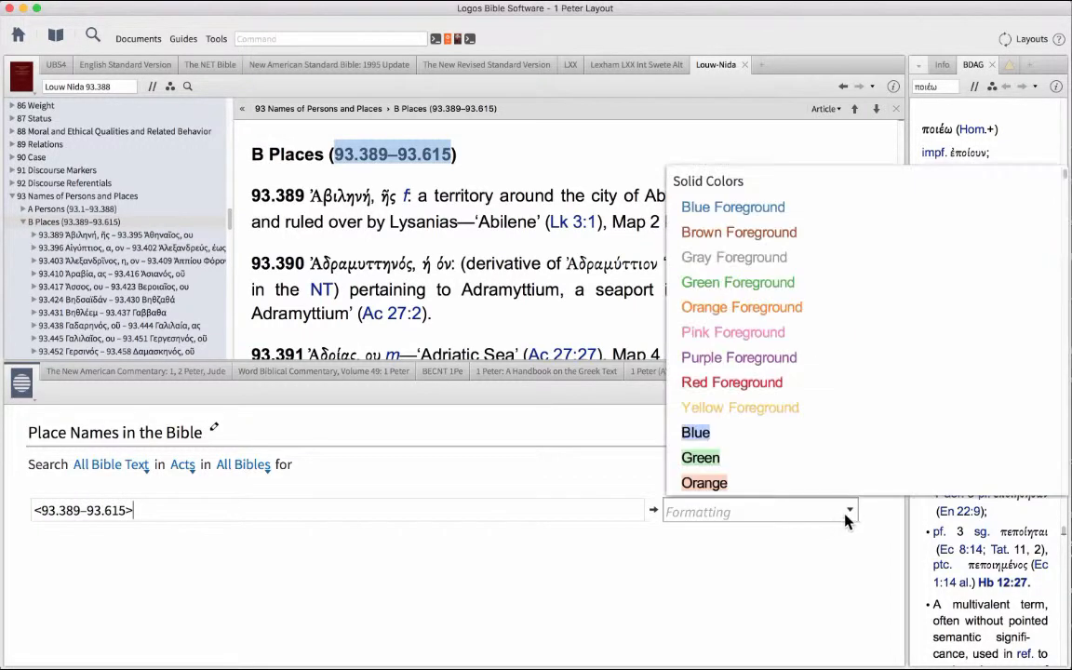
pyautogui.click(696, 459)
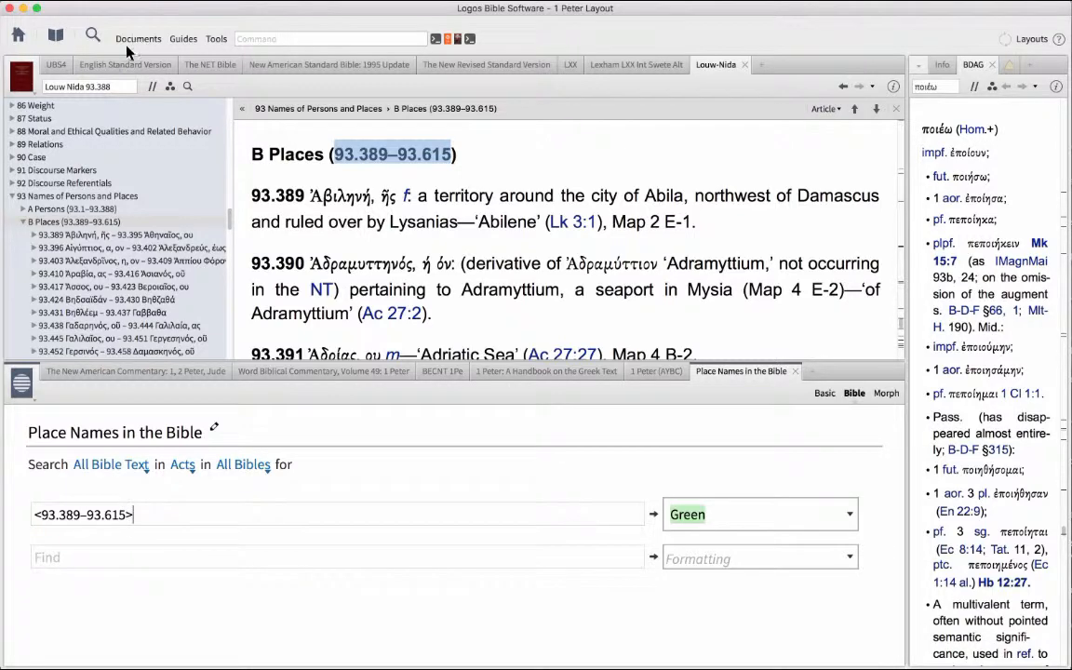
# - Check the filter's place-name highlighting in Acts 1 of the English Standard Version
pyautogui.moveTo(121, 71)
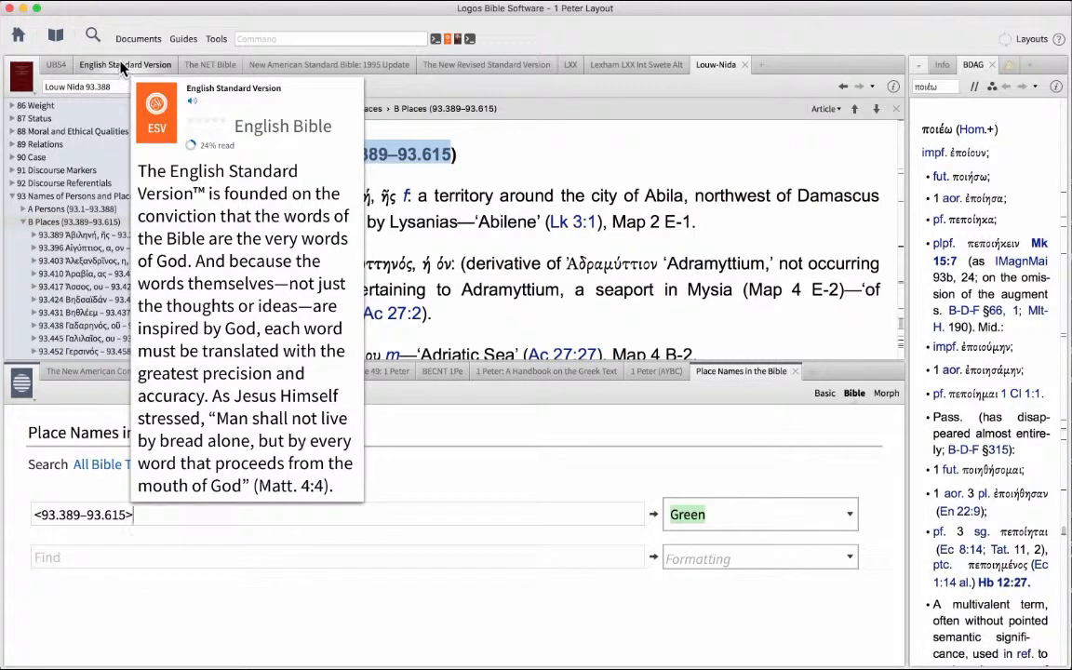
pyautogui.click(123, 66)
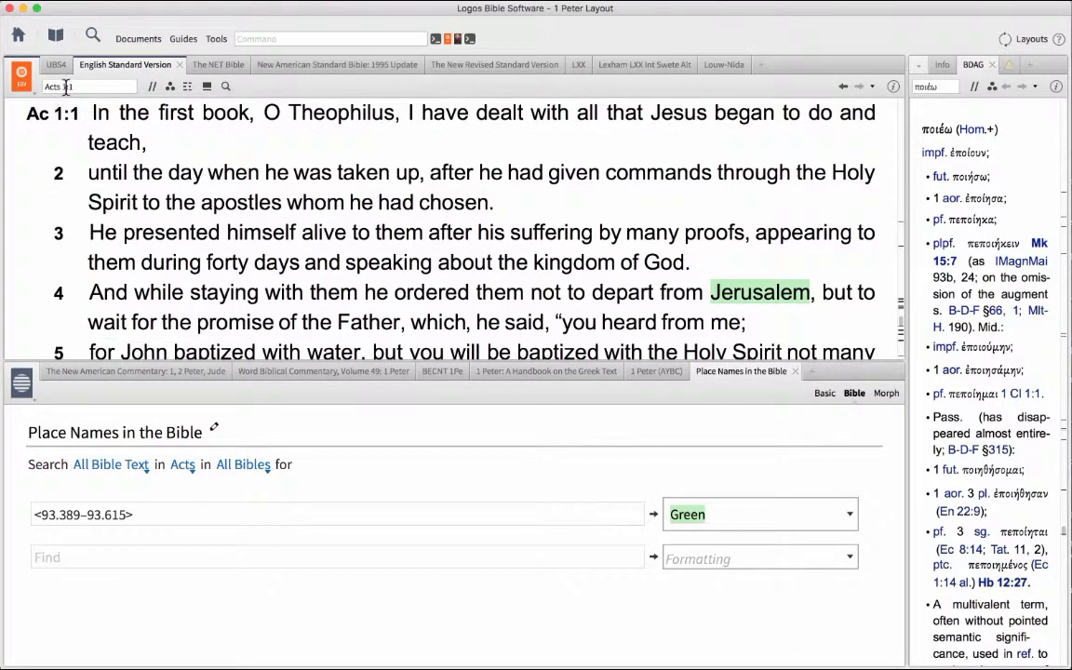
pyautogui.scroll(-3, 419, 232)
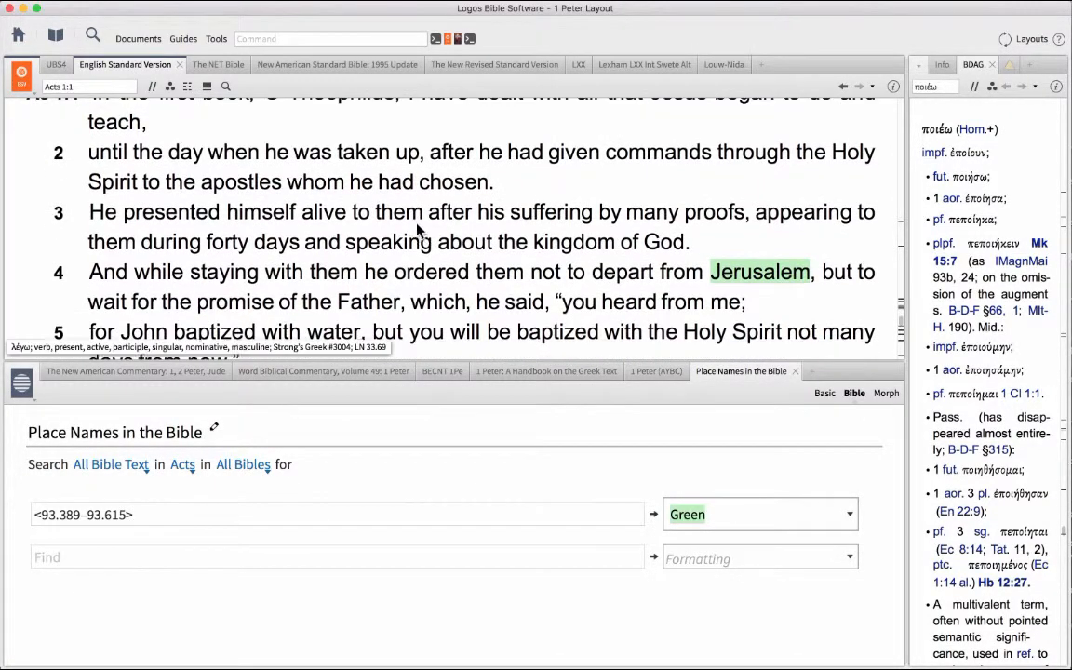
pyautogui.scroll(-1, 768, 250)
pyautogui.scroll(-5, 768, 249)
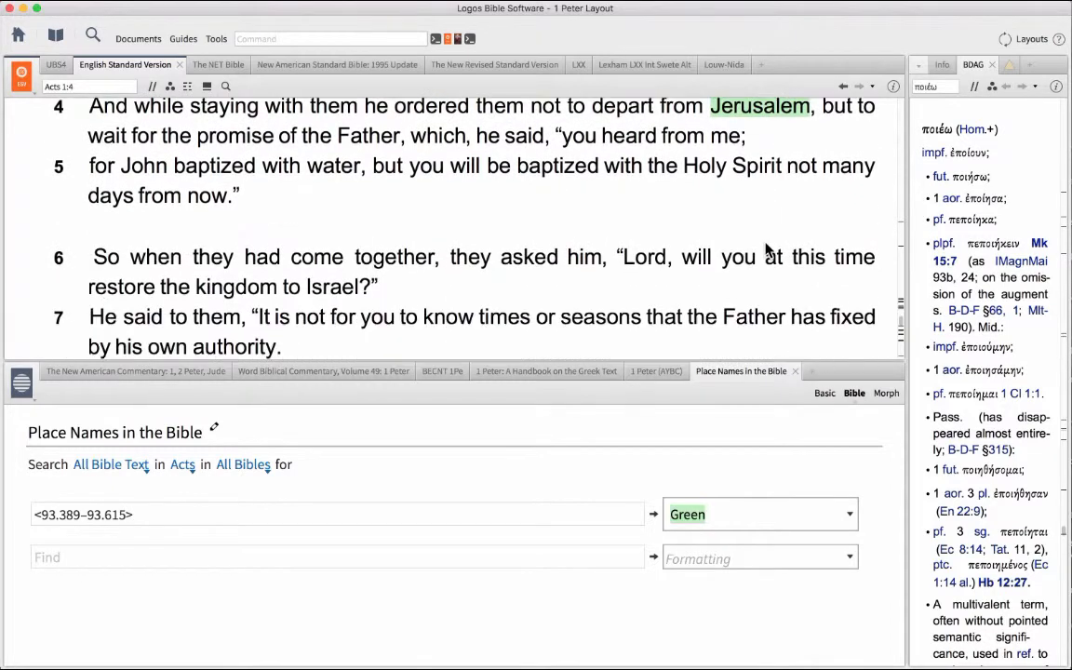
pyautogui.scroll(-5, 749, 248)
pyautogui.scroll(-2, 670, 233)
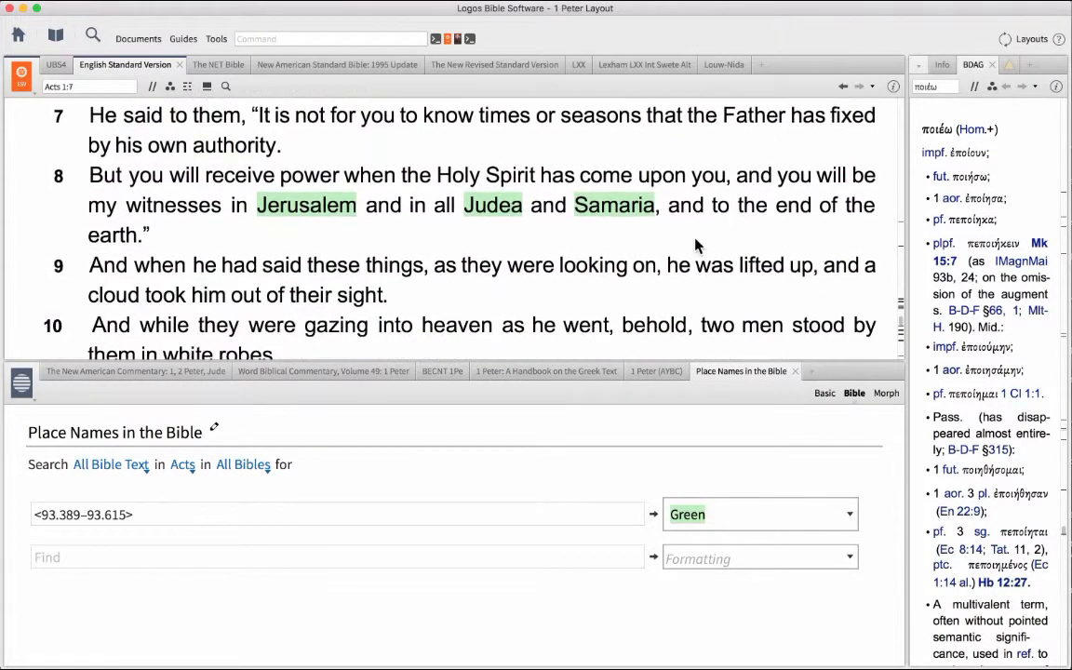
pyautogui.scroll(-1, 530, 250)
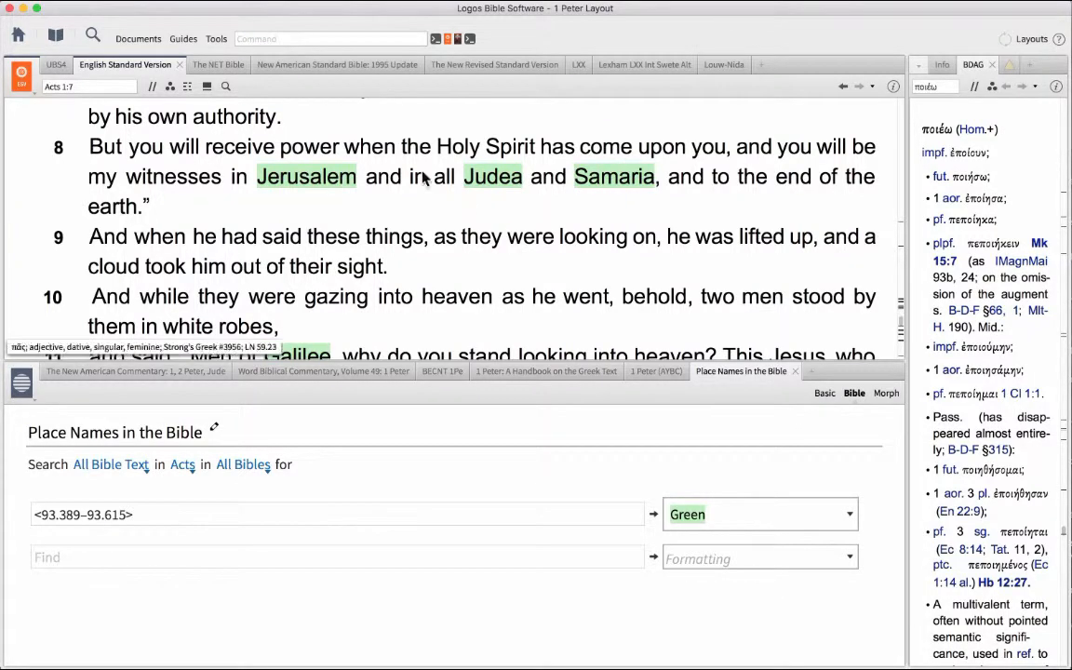
# - Bring up Acts 1 in the UBS4 Greek text and look over verses 1–9 for place-name highlighting
pyautogui.click(58, 66)
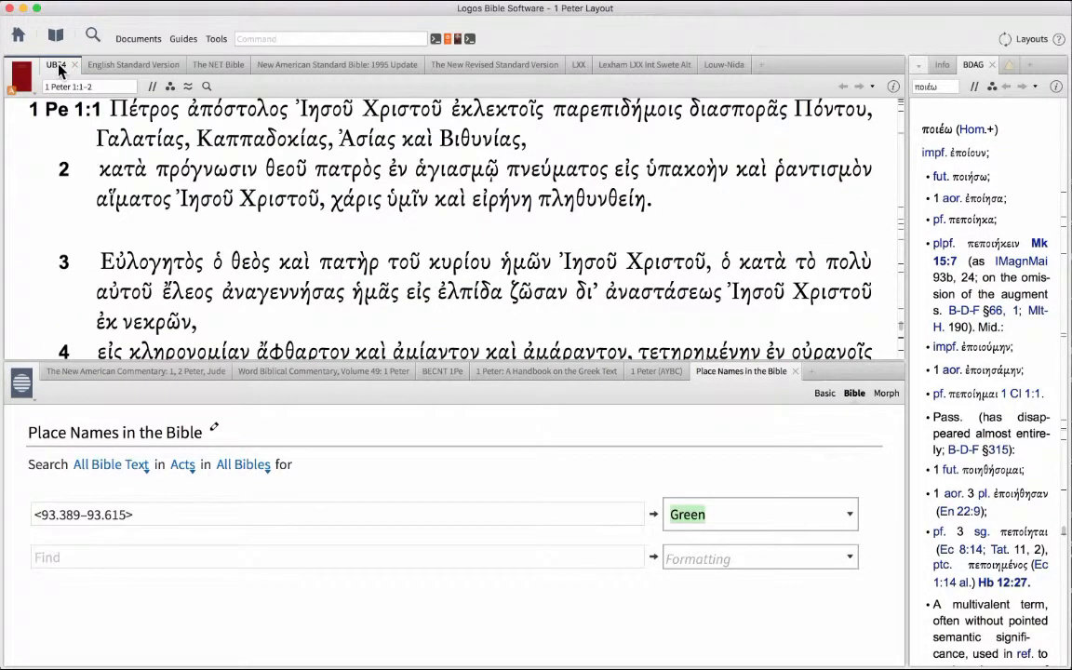
pyautogui.click(101, 86)
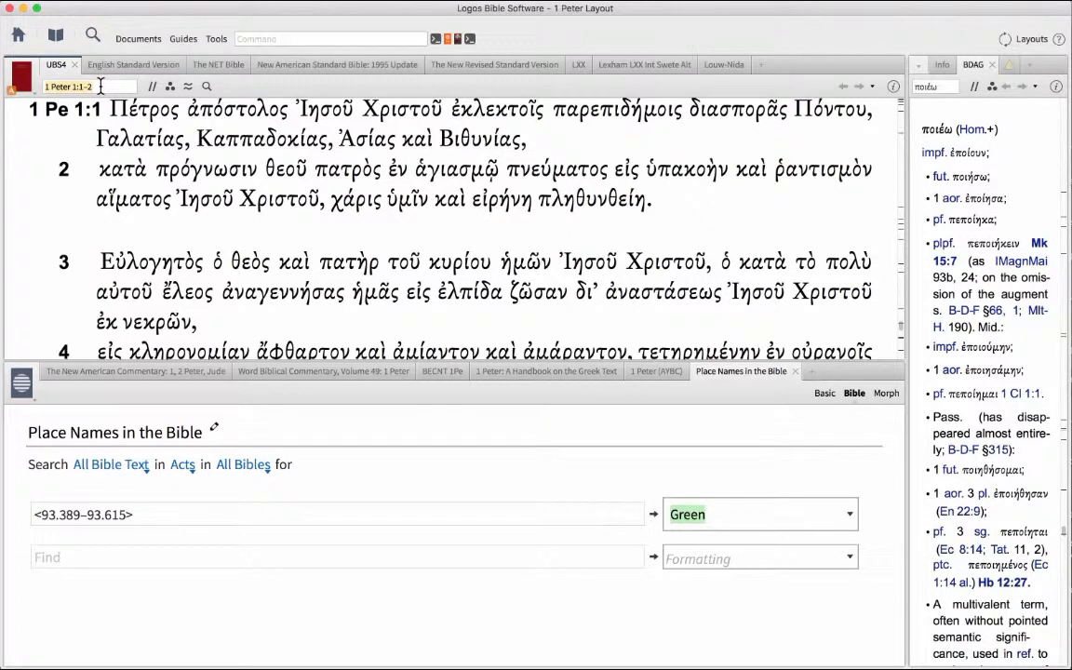
pyautogui.write('acts')
pyautogui.press('Return')
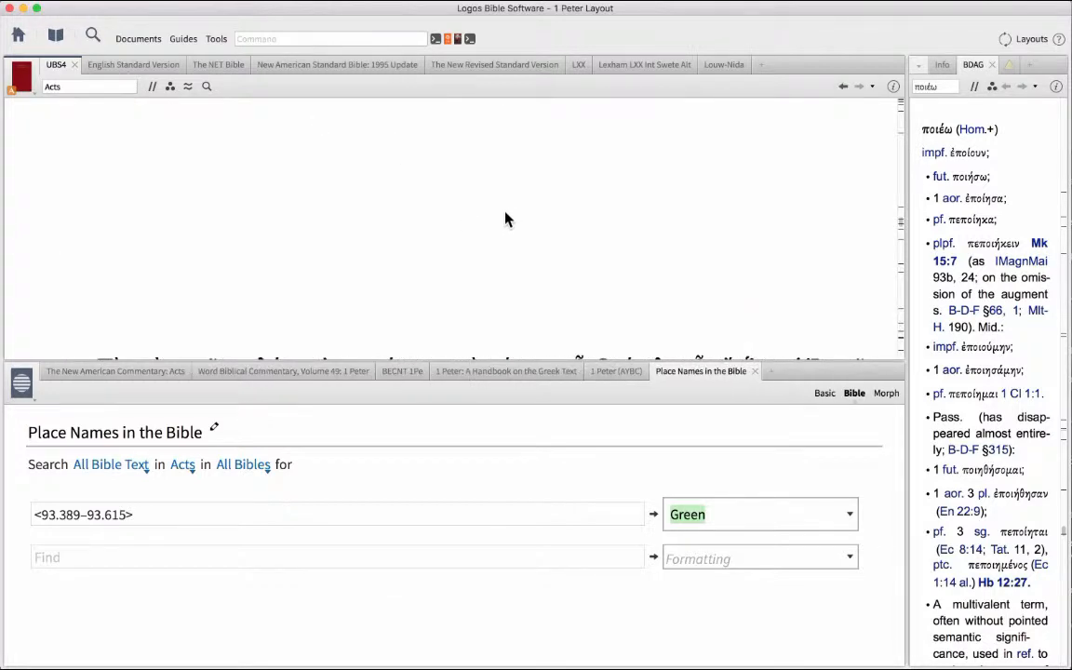
pyautogui.write('1')
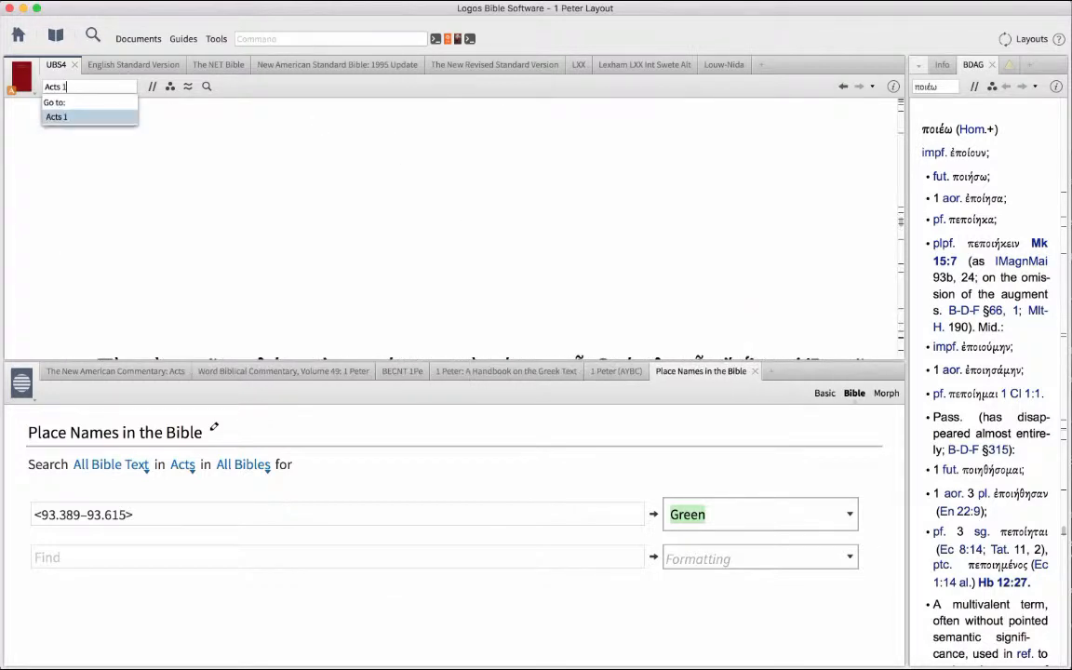
pyautogui.press('Return')
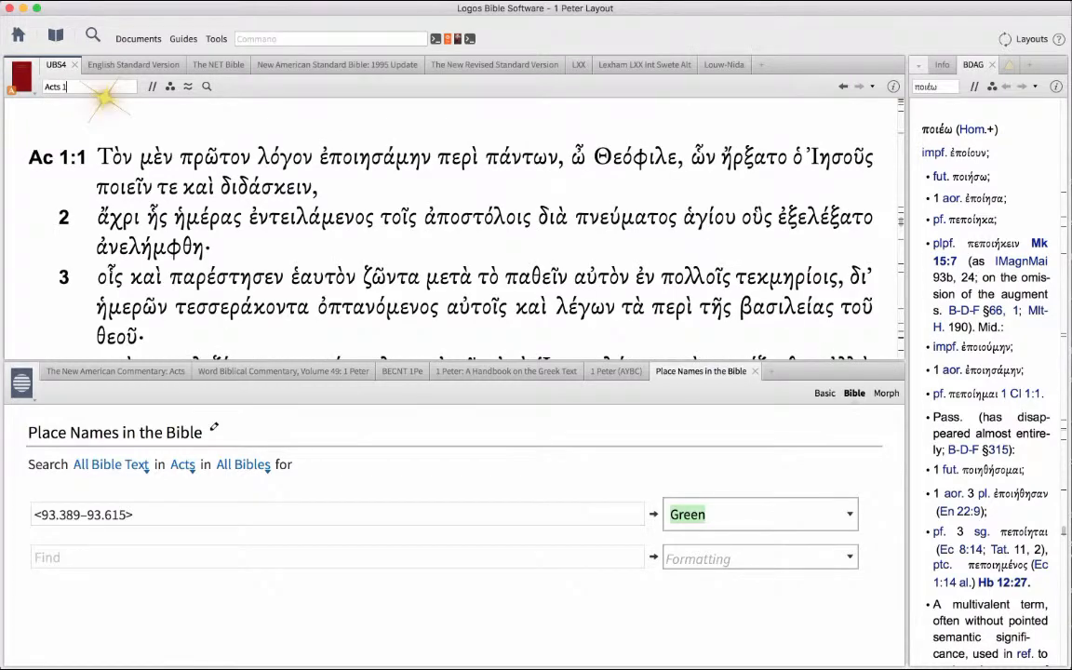
pyautogui.scroll(-2, 740, 219)
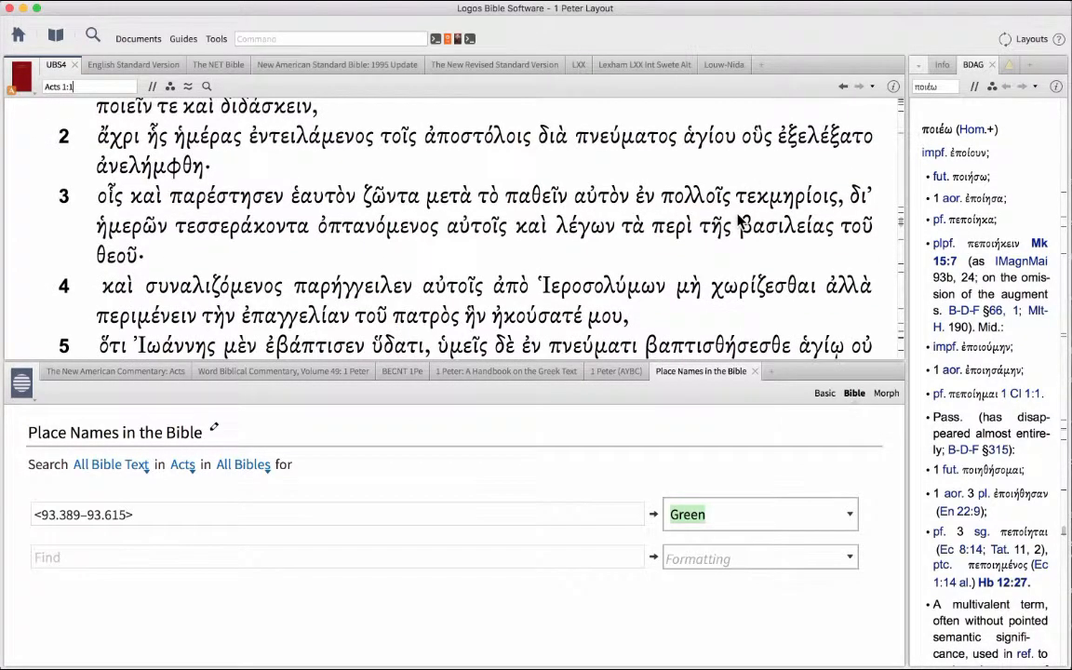
pyautogui.scroll(-8, 740, 219)
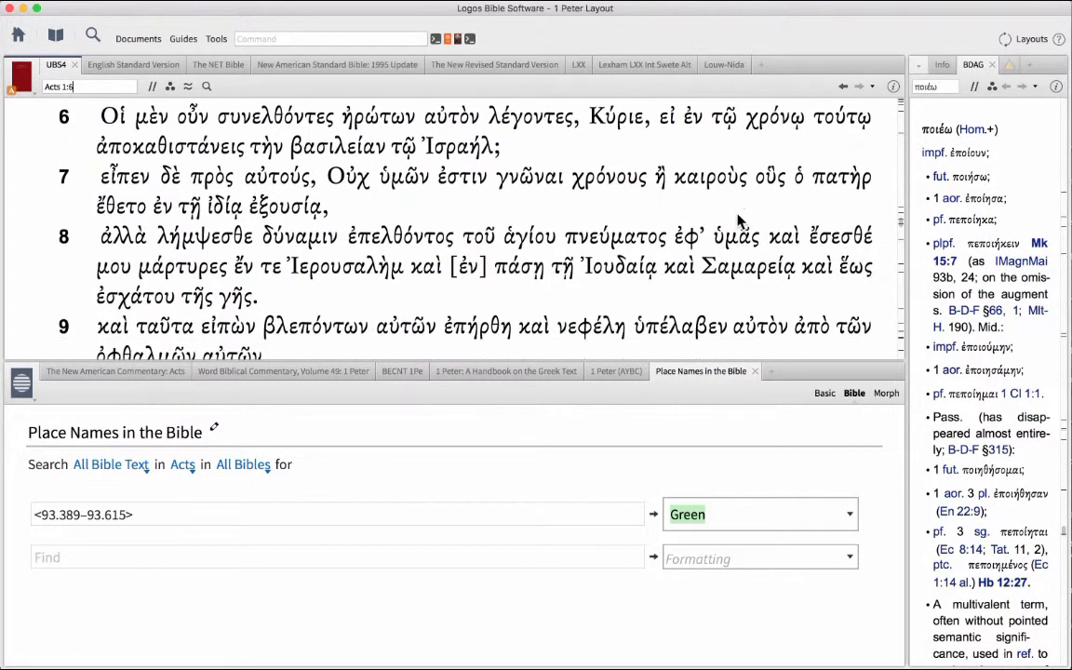
pyautogui.scroll(8, 740, 219)
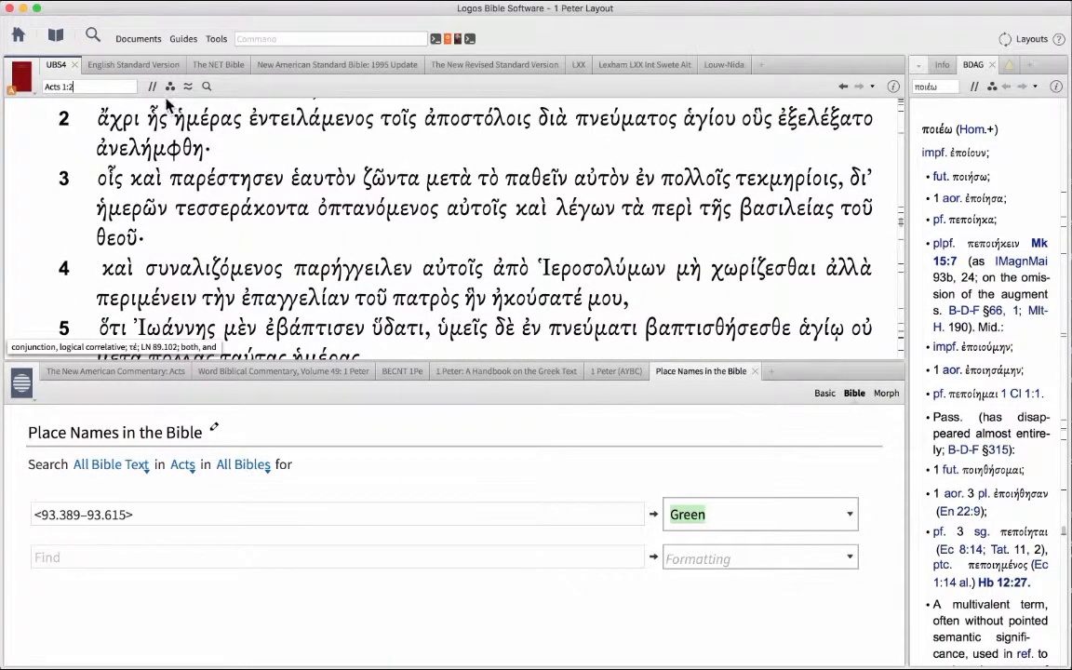
# - Enable visual filters for the UBS4 Greek text and switch off the Adverbs filter
pyautogui.click(169, 86)
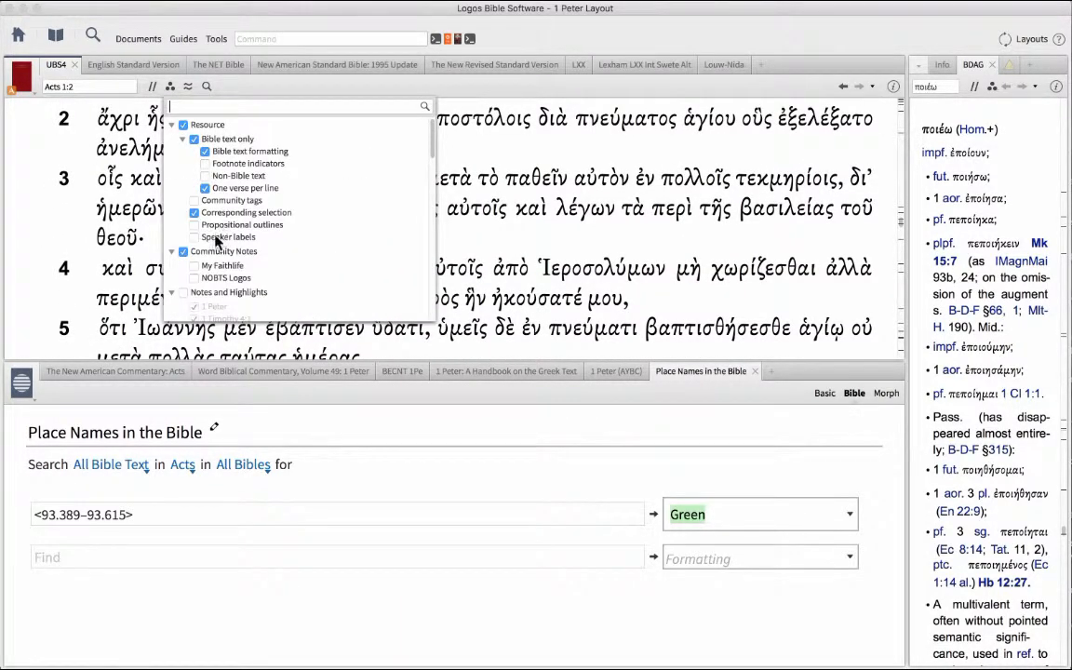
pyautogui.scroll(-5, 298, 240)
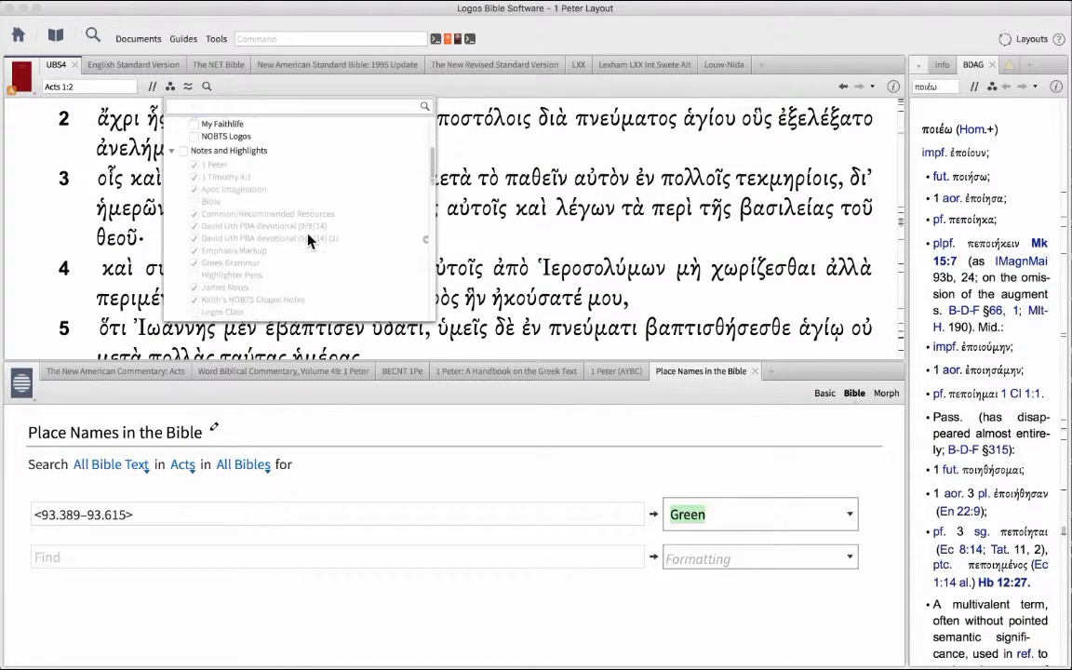
pyautogui.scroll(-10, 310, 239)
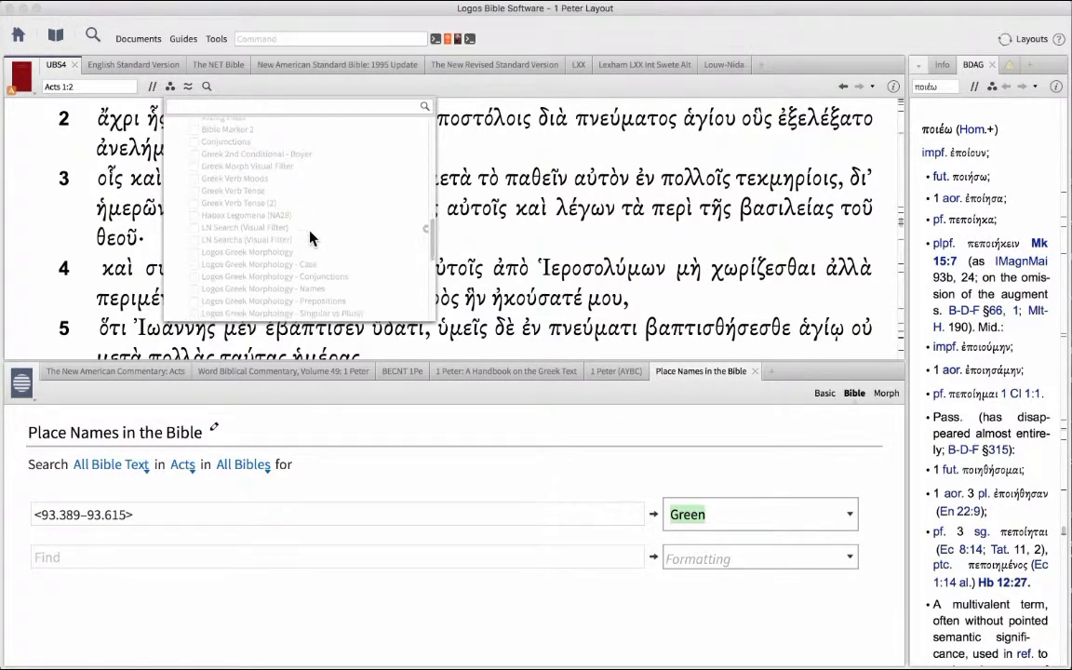
pyautogui.scroll(3, 311, 236)
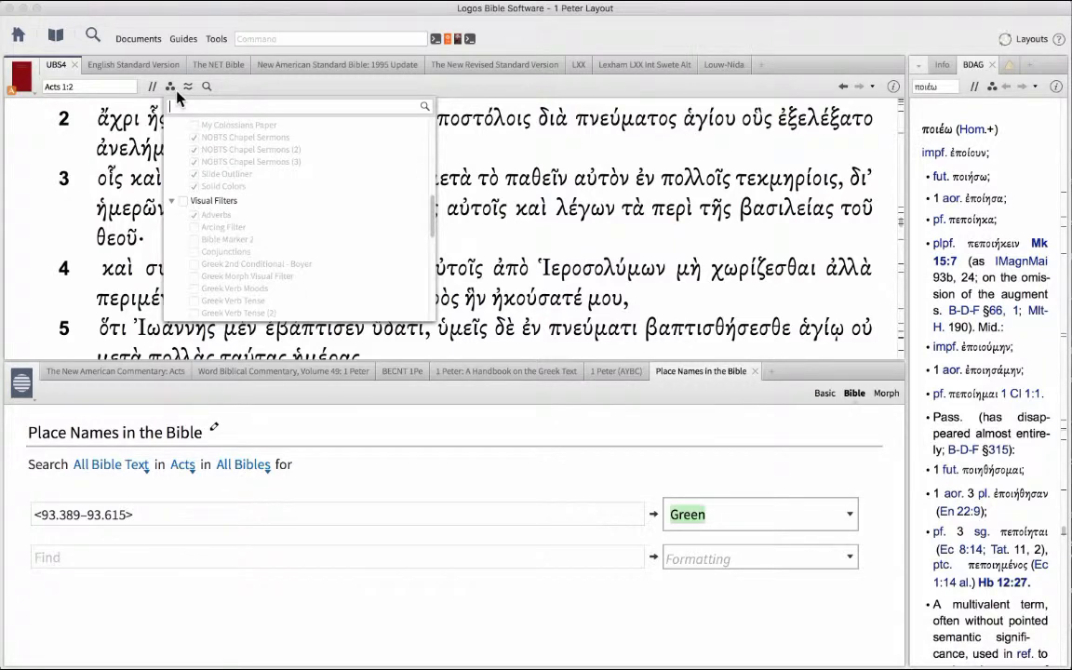
pyautogui.click(184, 202)
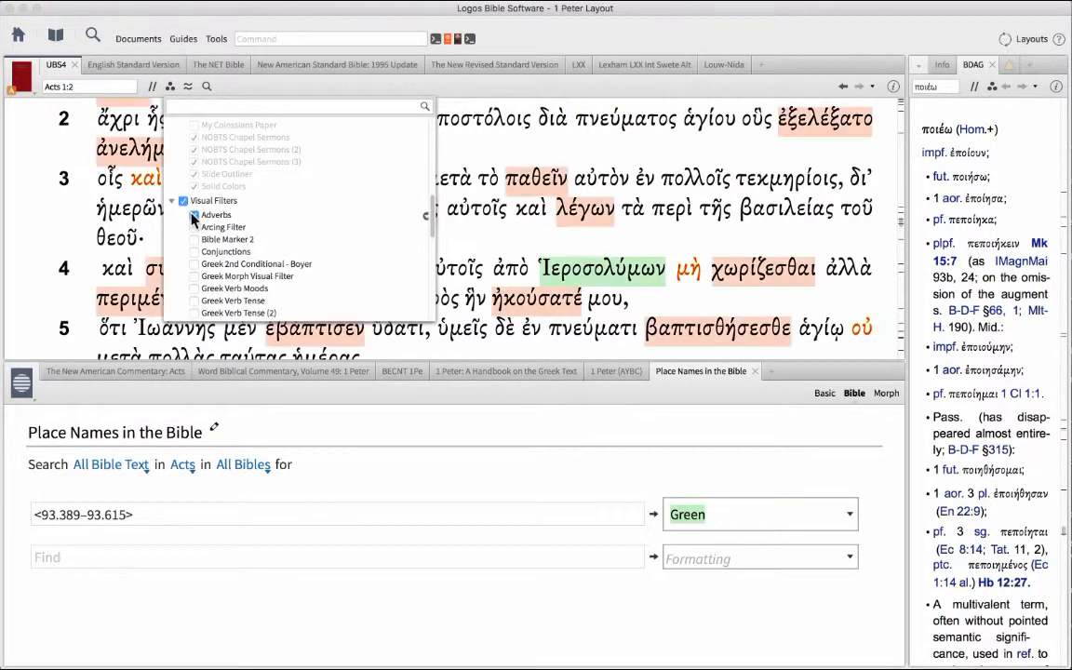
pyautogui.click(195, 215)
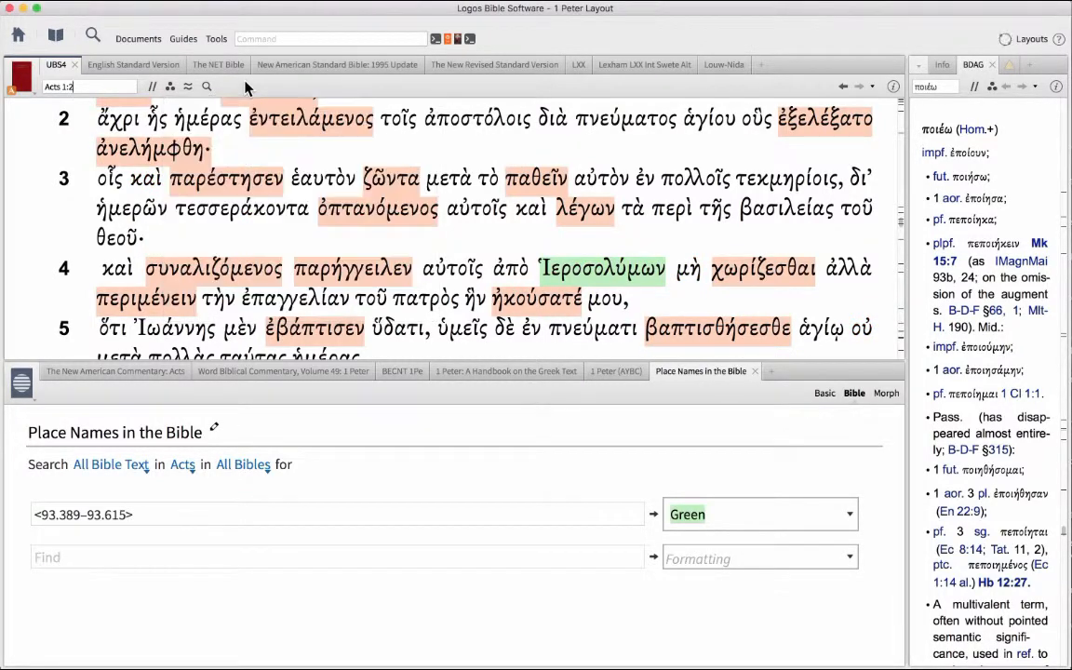
# - Switch off the A Present Verb and Untitled Visual Filter (12) filters in UBS4, keeping Place Names in the Bible enabled
pyautogui.click(169, 85)
pyautogui.scroll(-10, 314, 269)
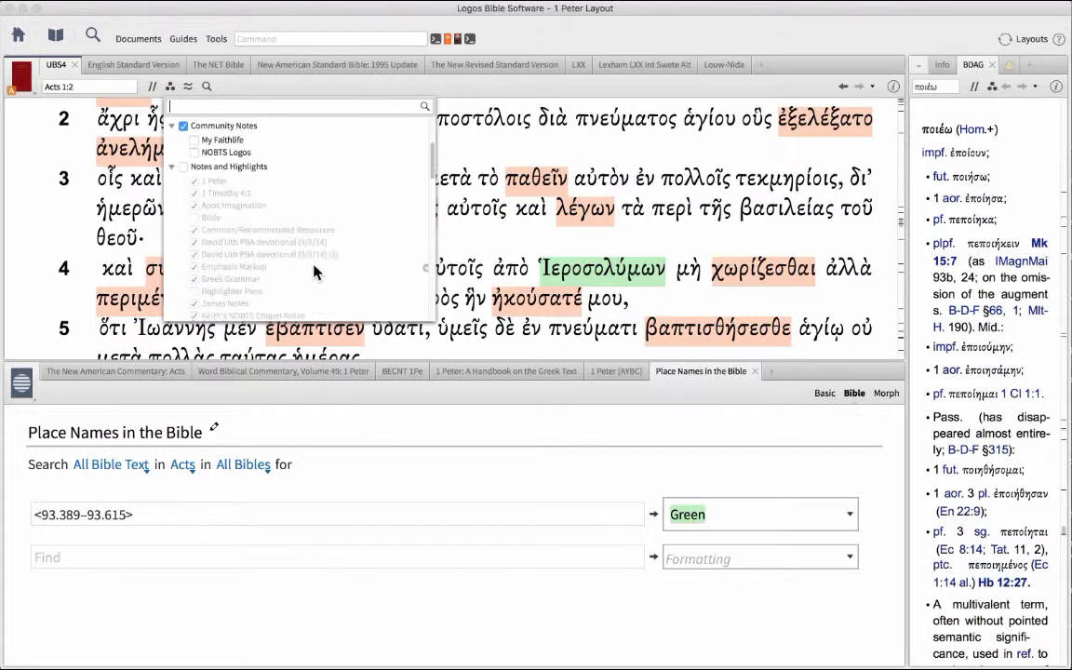
pyautogui.scroll(-3, 314, 269)
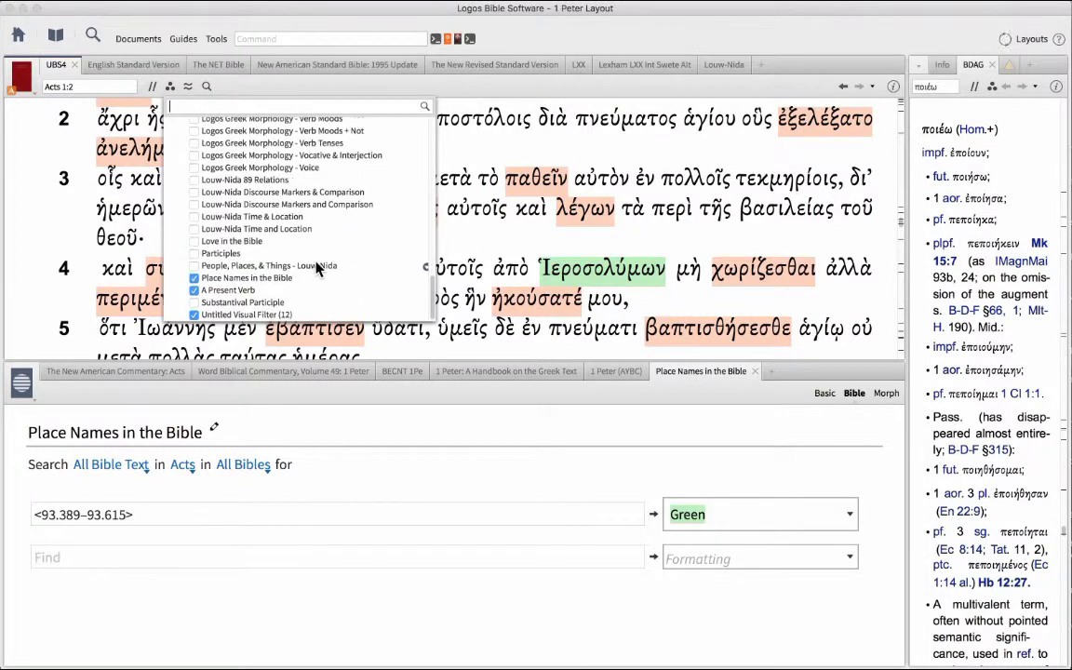
pyautogui.click(194, 293)
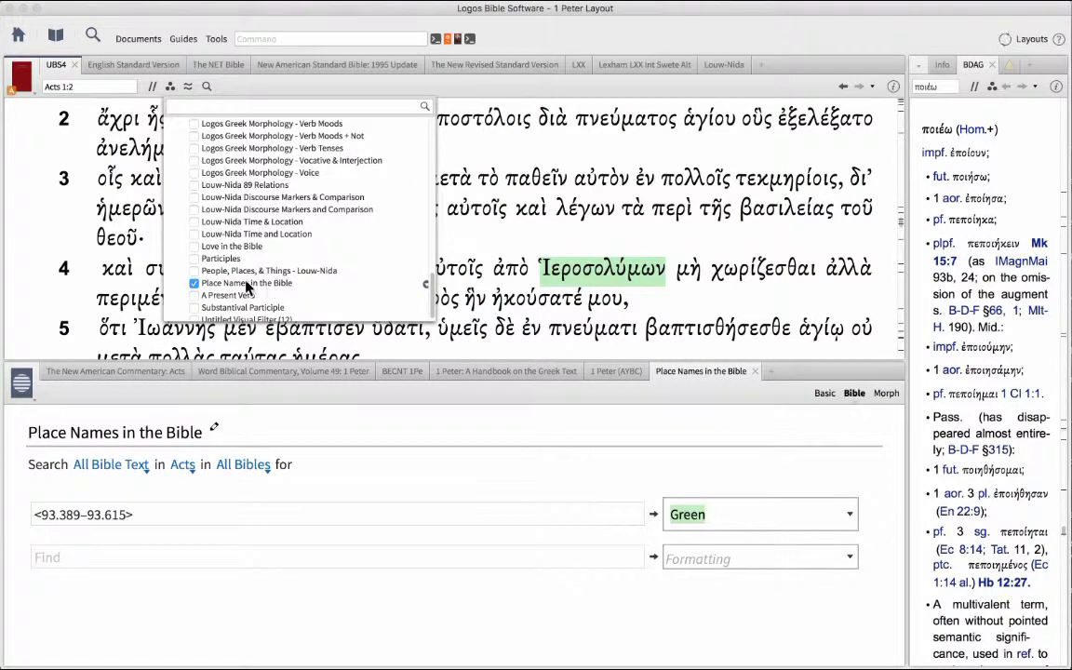
pyautogui.scroll(10, 344, 281)
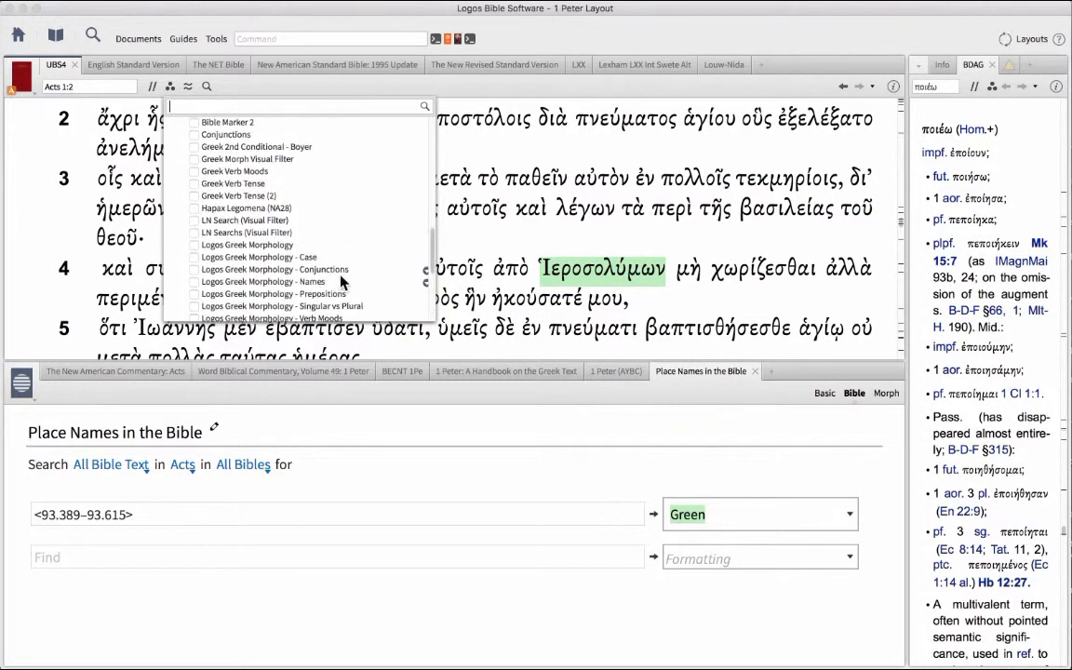
pyautogui.scroll(3, 345, 279)
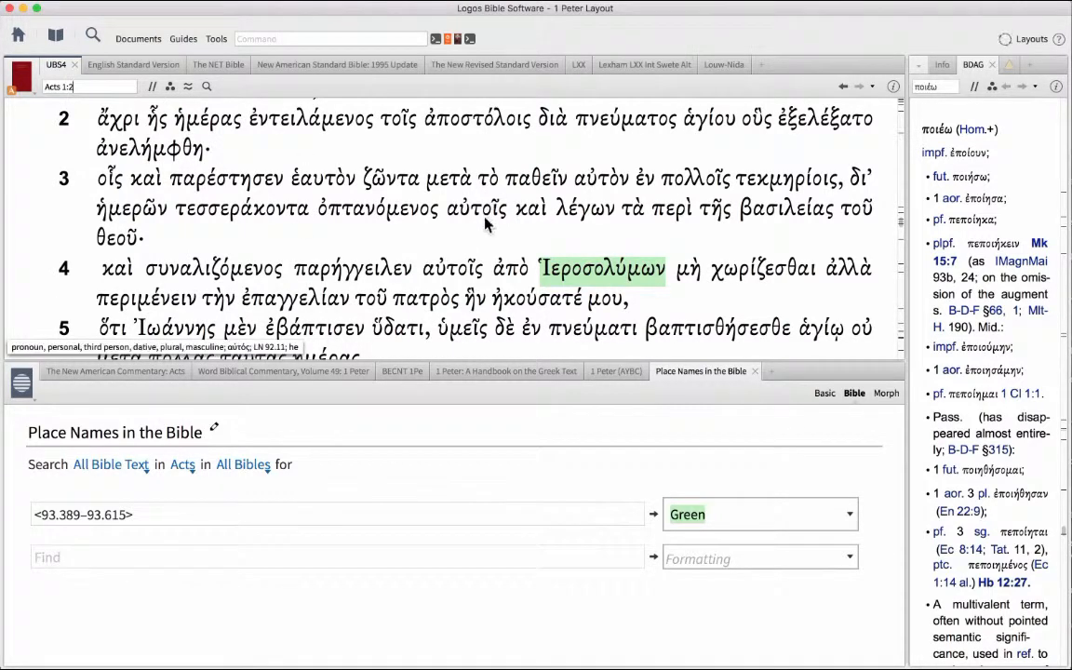
# - Compare the place-name highlighting in Acts 1 between the UBS4 Greek text and the English Standard Version
pyautogui.scroll(-3, 531, 244)
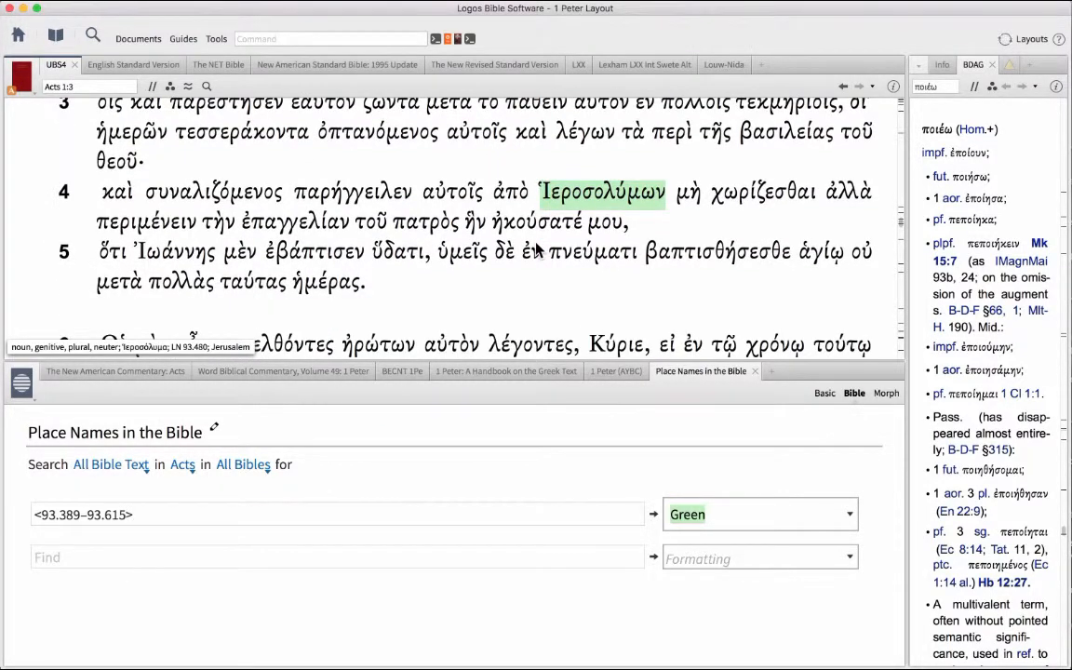
pyautogui.scroll(-5, 535, 246)
pyautogui.scroll(-6, 536, 247)
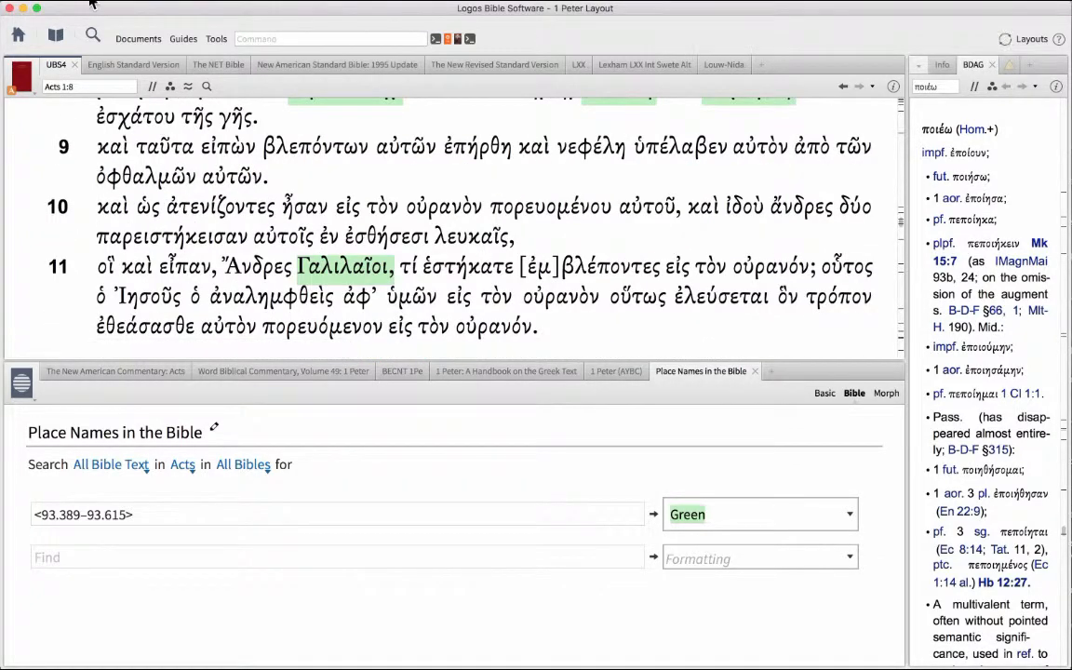
pyautogui.click(124, 65)
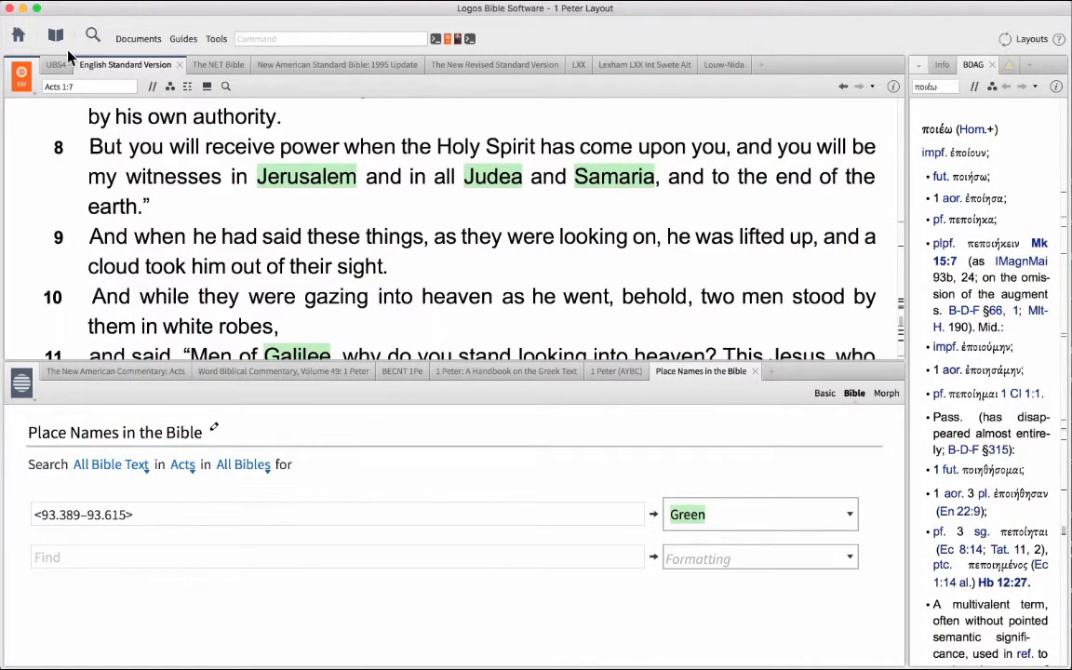
pyautogui.click(54, 65)
pyautogui.click(124, 61)
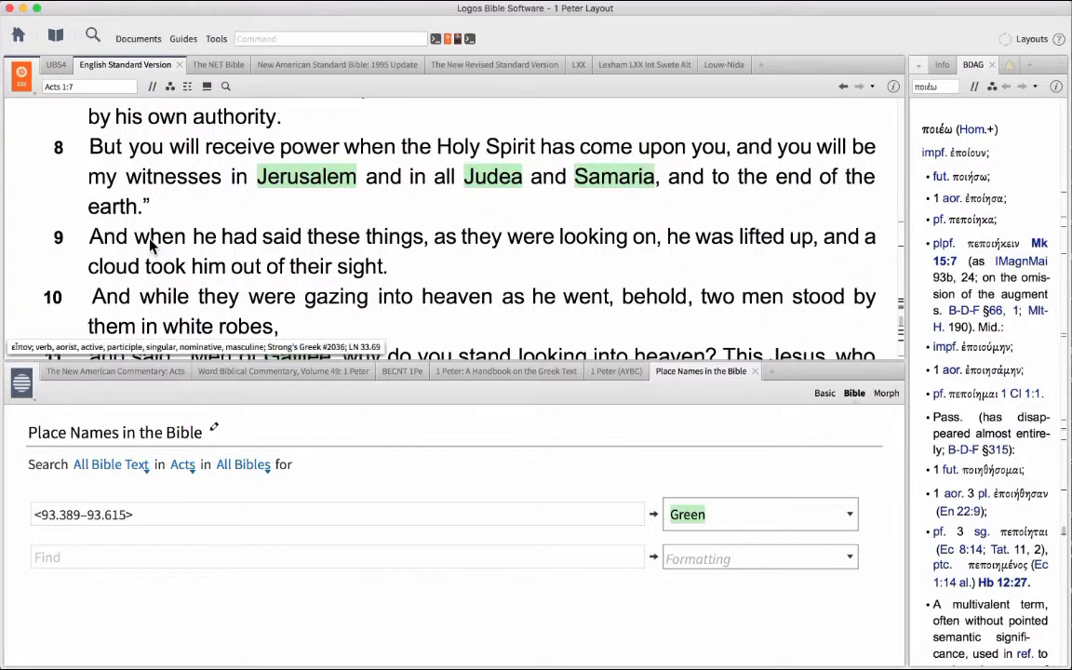
# - Browse the Louw-Nida lexicon's domains to 53 Religious Activities and view its subdomain A Religious Practice (53.1–53.15)
pyautogui.click(726, 66)
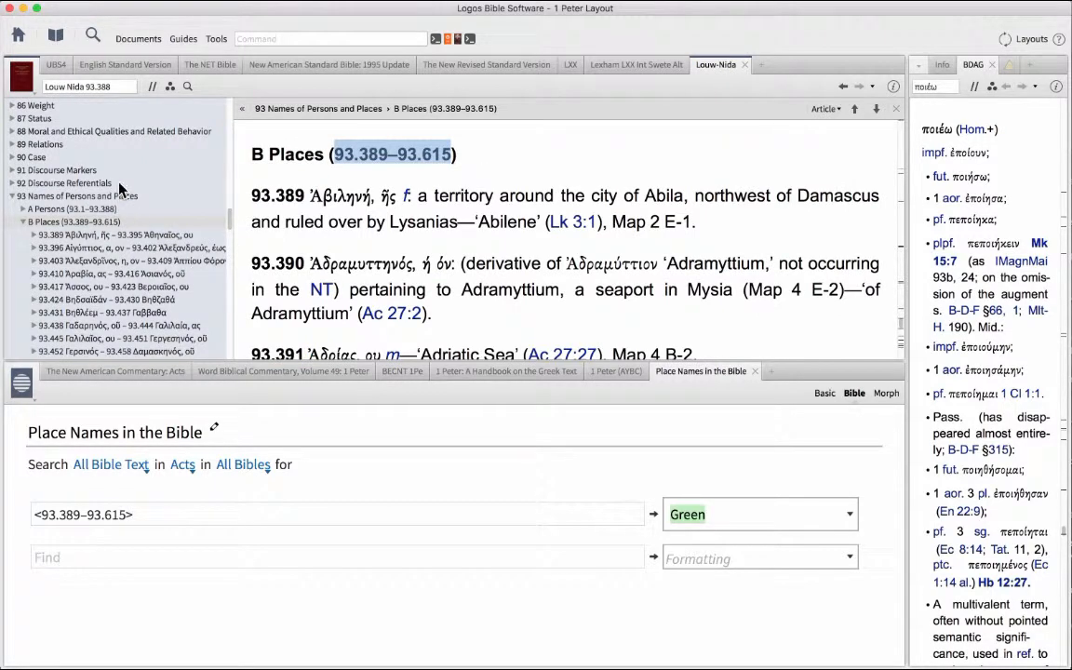
pyautogui.scroll(2, 114, 189)
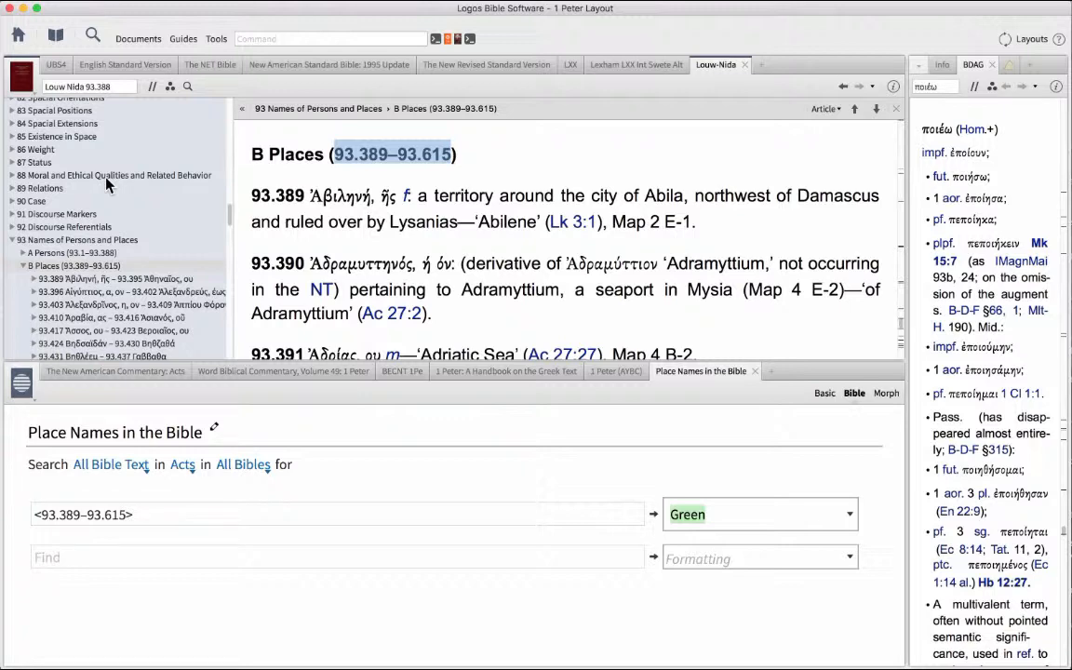
pyautogui.scroll(10, 74, 167)
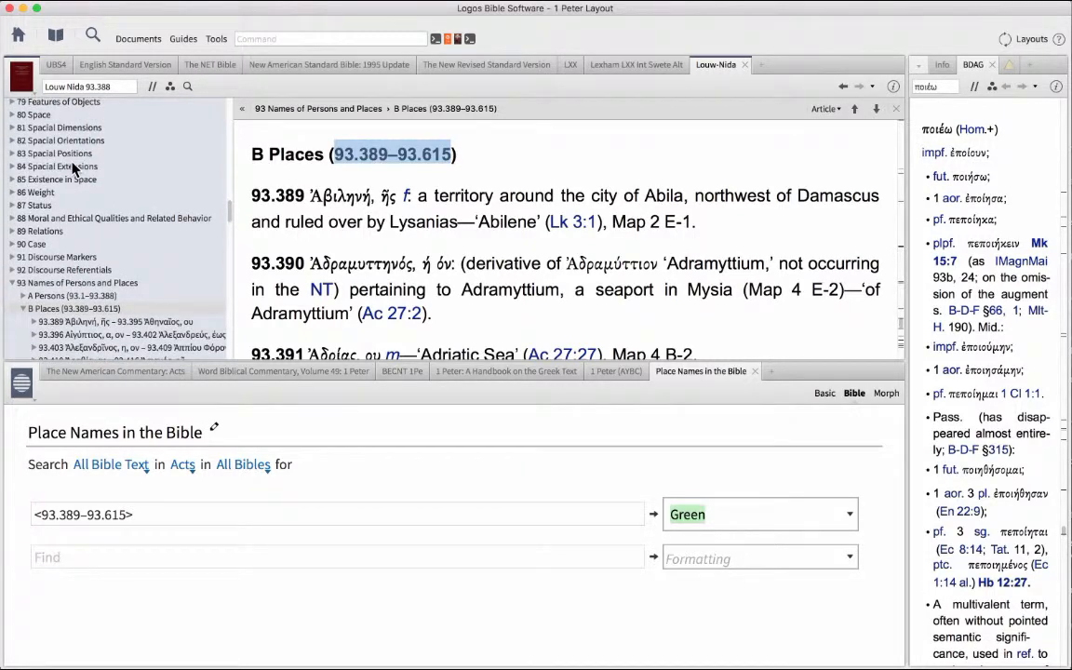
pyautogui.scroll(3, 73, 166)
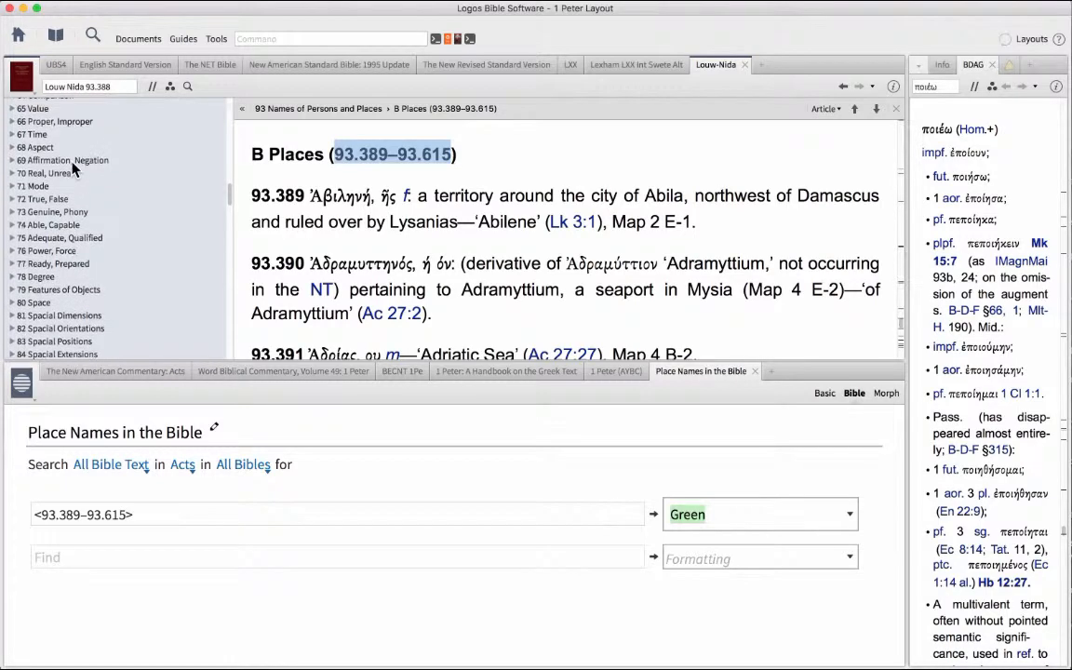
pyautogui.scroll(2, 67, 166)
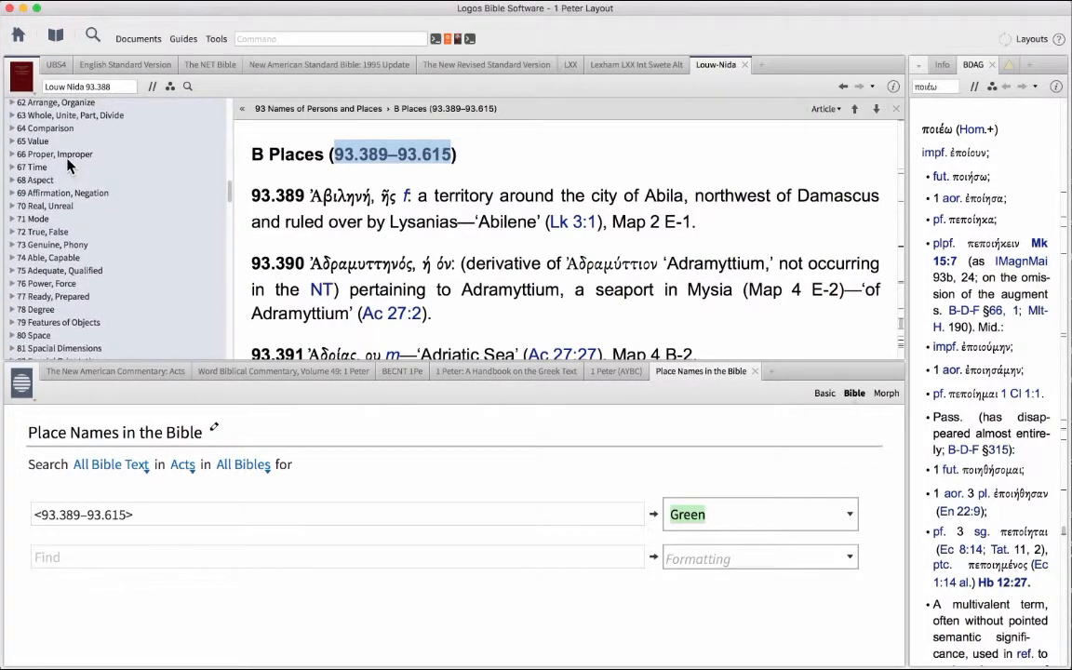
pyautogui.scroll(5, 67, 166)
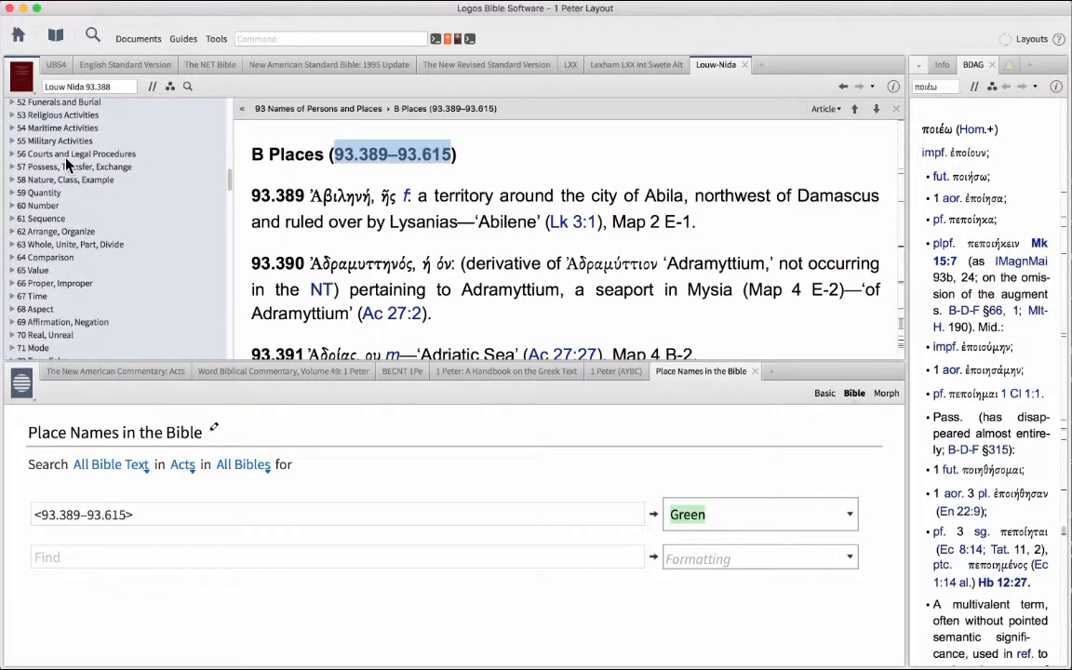
pyautogui.scroll(1, 67, 165)
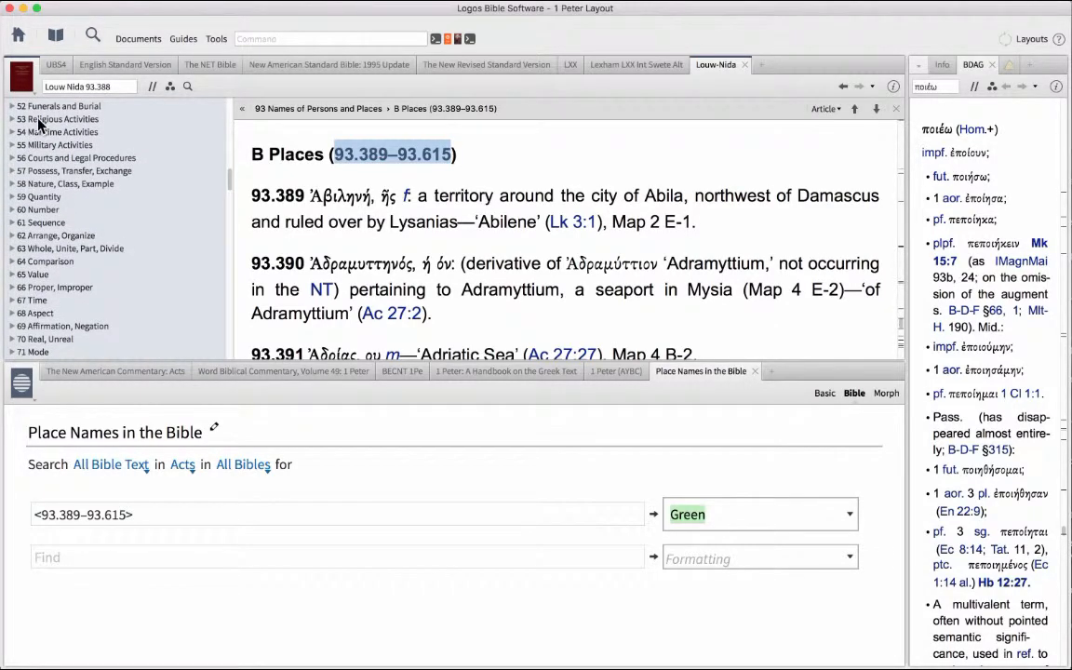
pyautogui.click(38, 120)
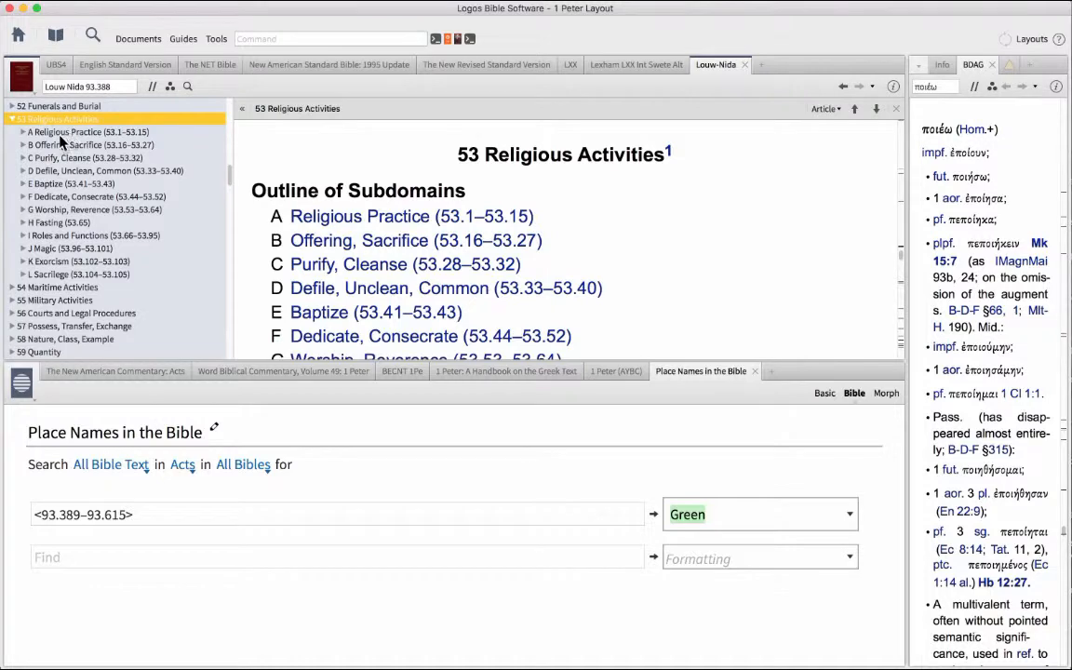
pyautogui.click(61, 135)
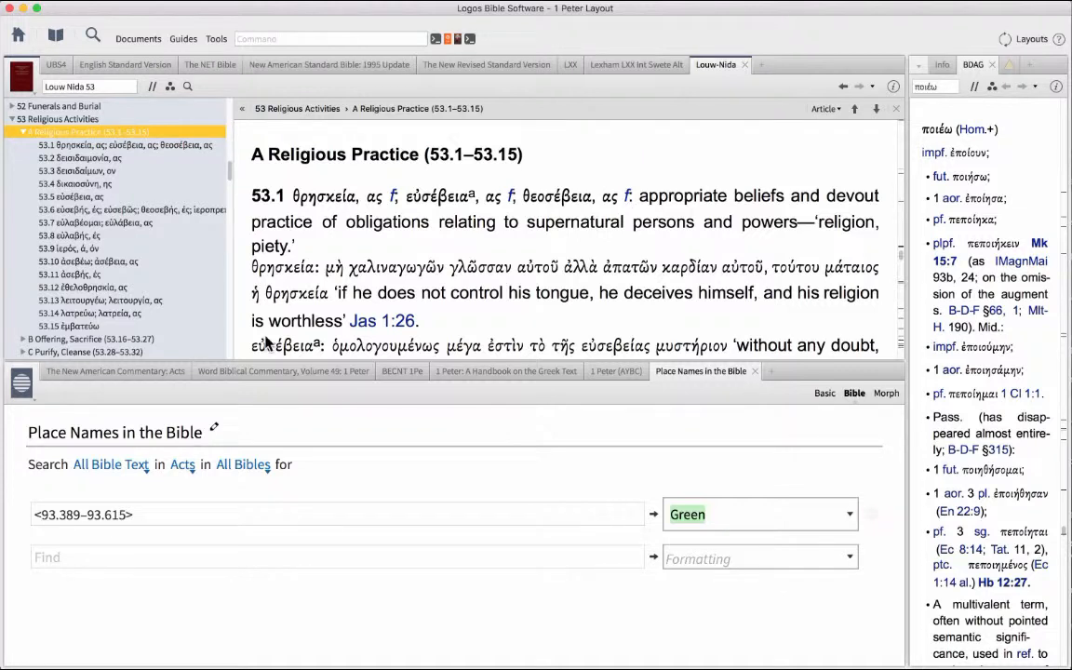
pyautogui.hotkey('ctrl', 'Left')
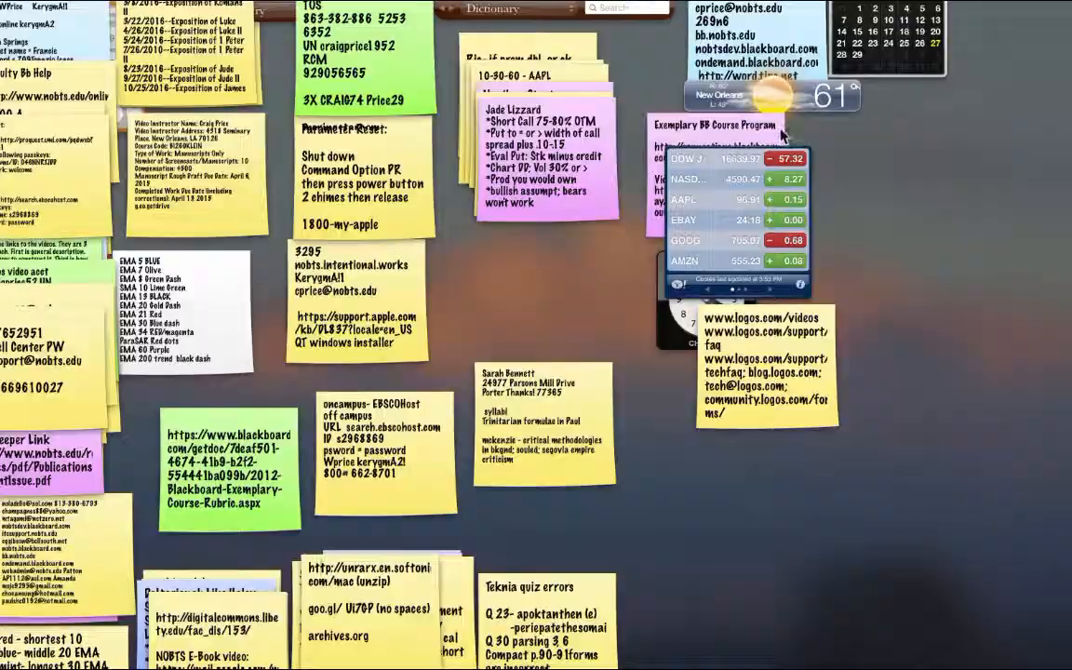
pyautogui.hotkey('ctrl', 'Right')
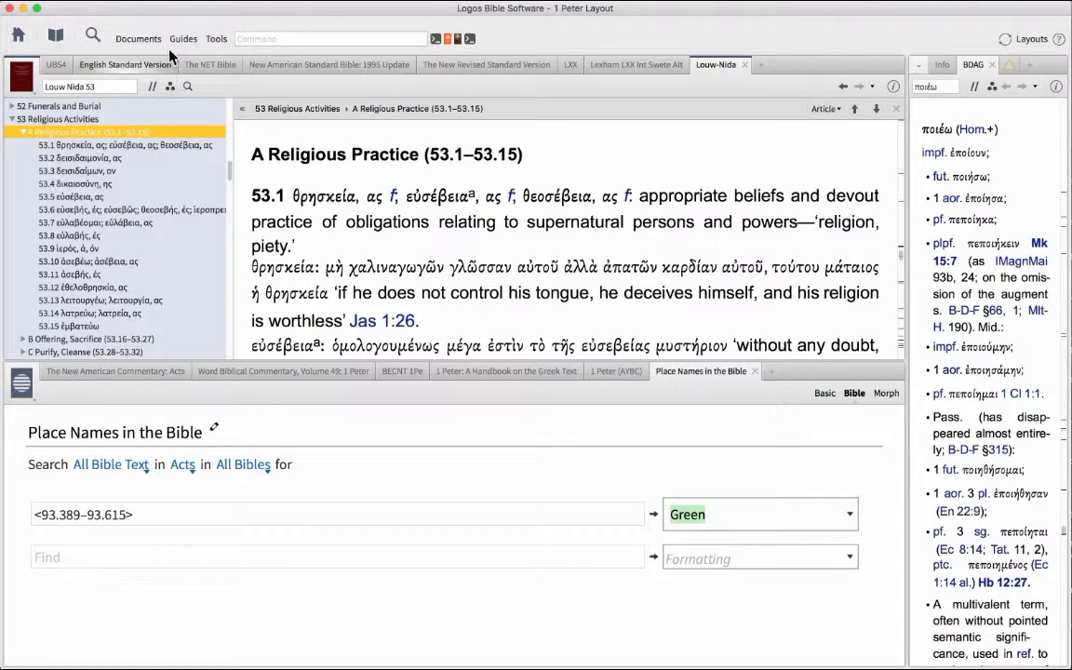
# - Add the Place Names in the Bible visual filter and a new folder to Favorites, and close the Favorites list
pyautogui.click(219, 42)
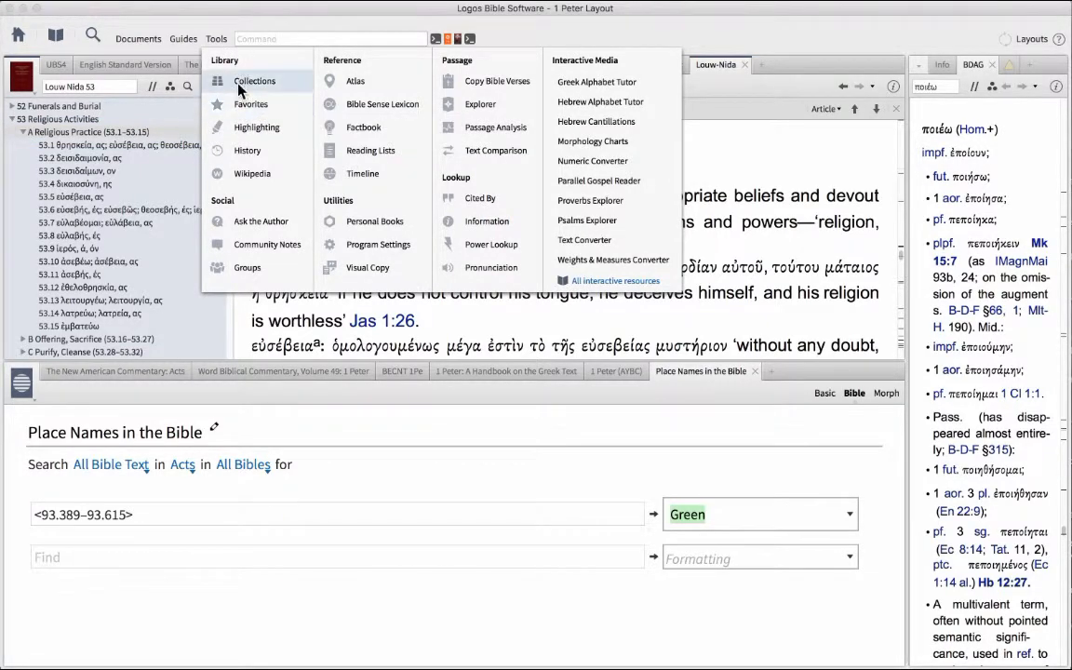
pyautogui.click(249, 107)
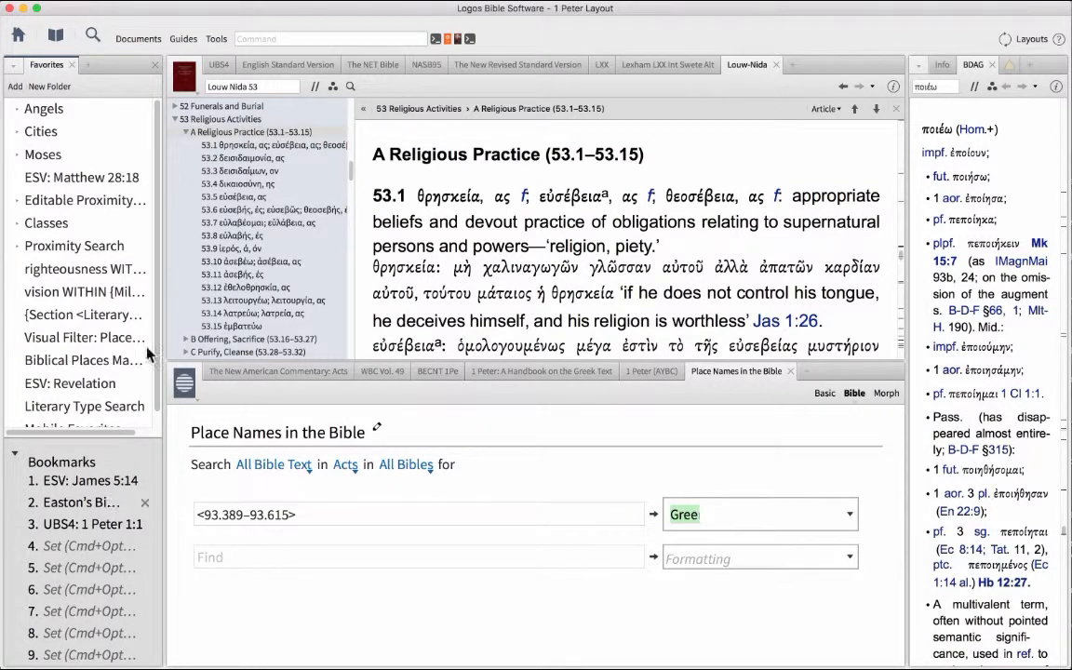
pyautogui.scroll(-1, 156, 232)
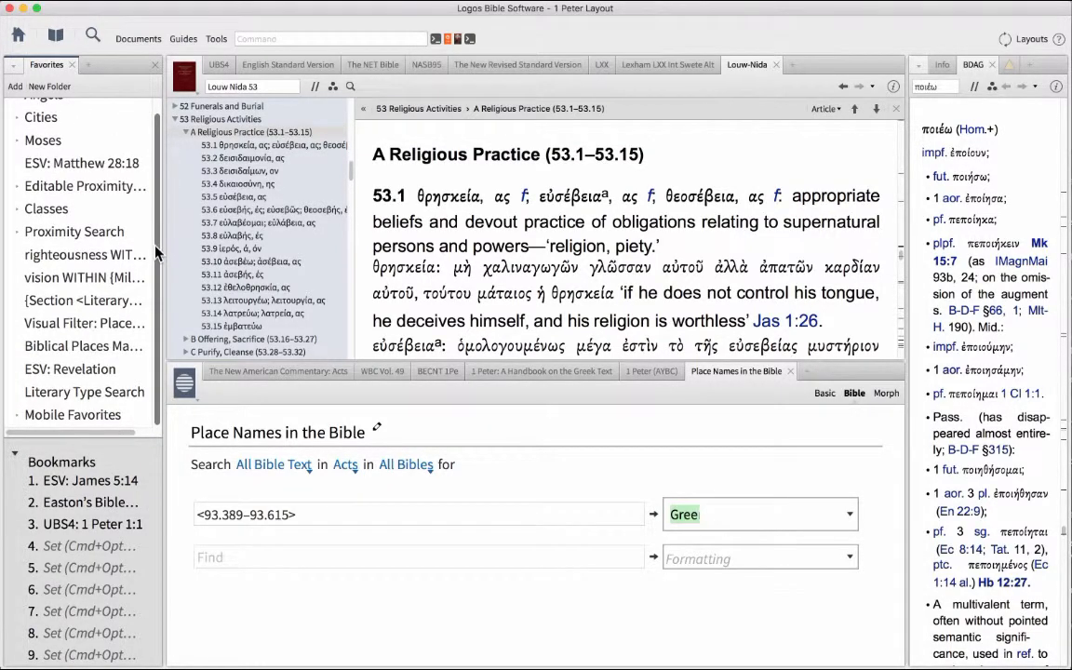
pyautogui.click(333, 435)
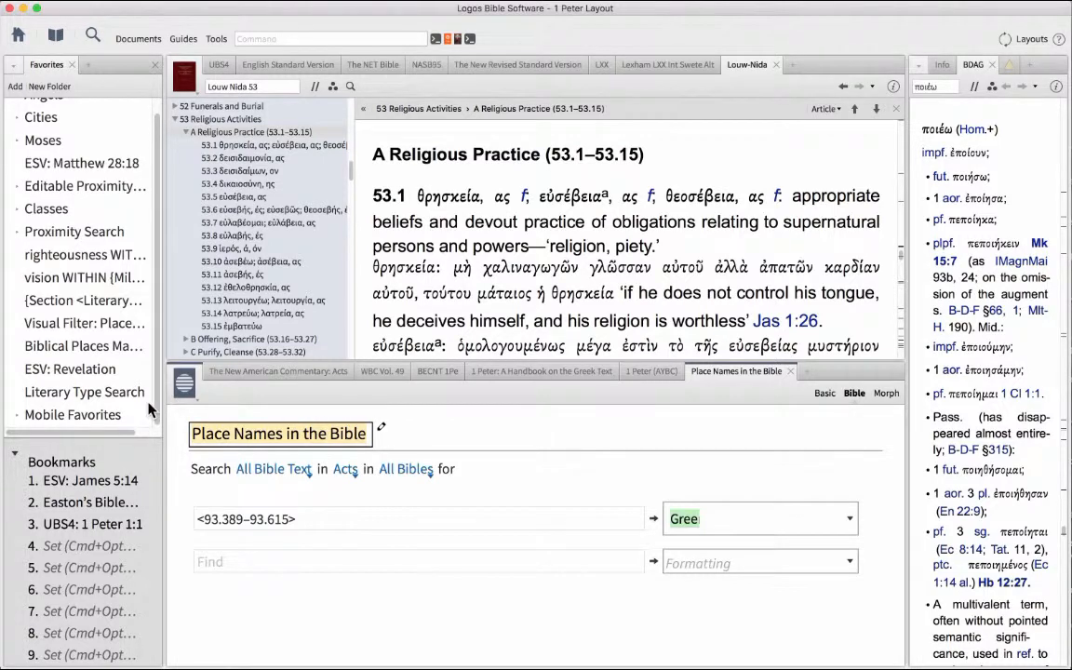
pyautogui.click(106, 140)
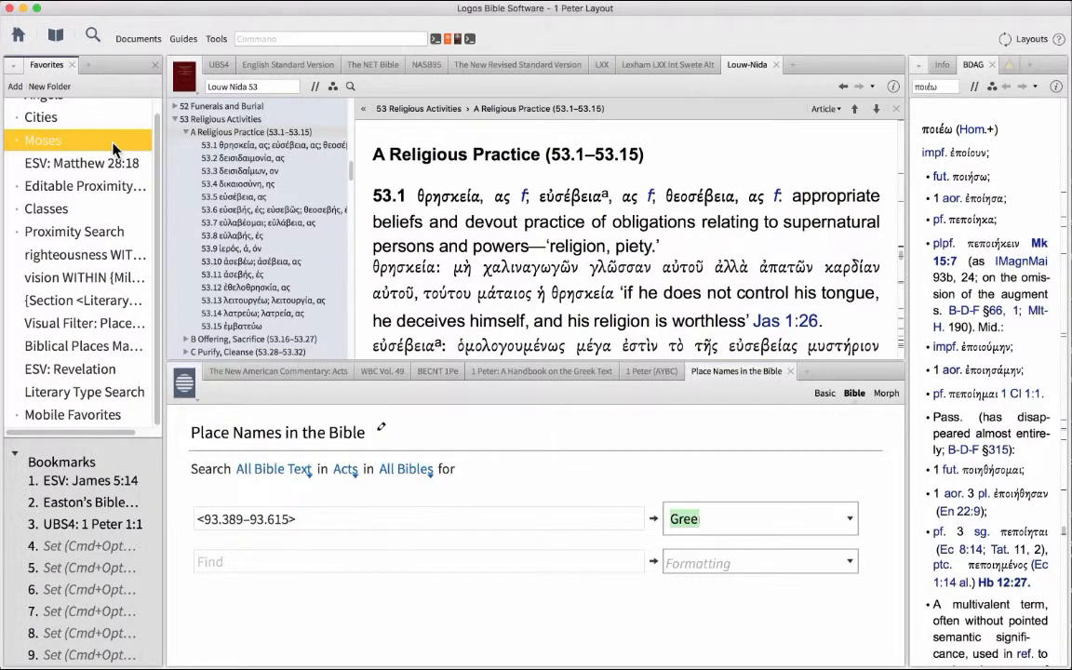
pyautogui.rightClick(140, 415)
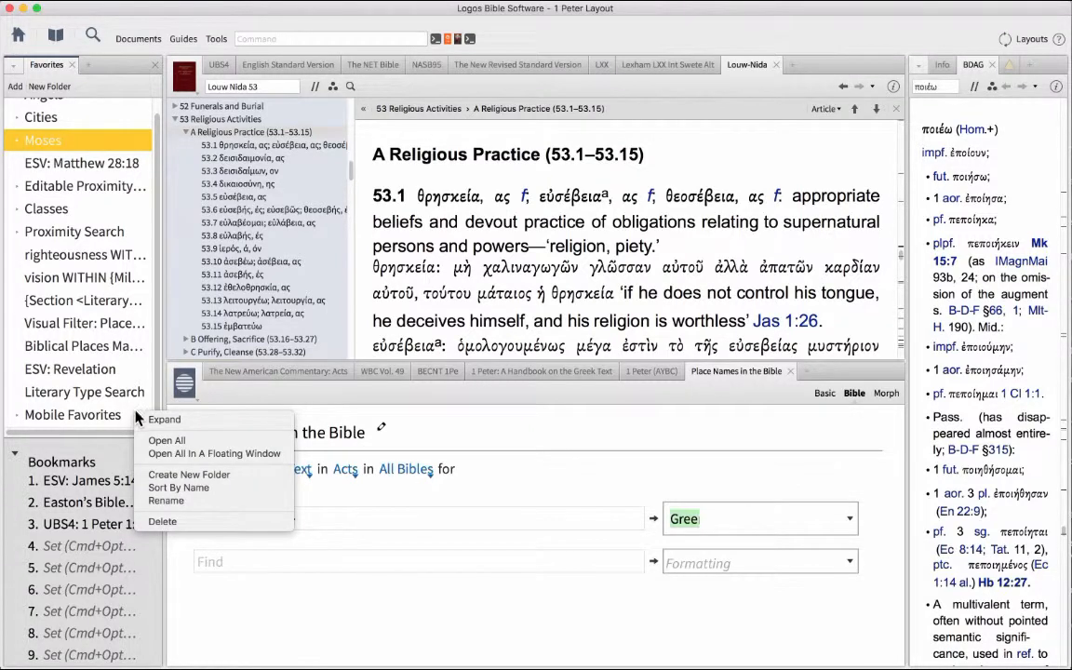
pyautogui.click(309, 505)
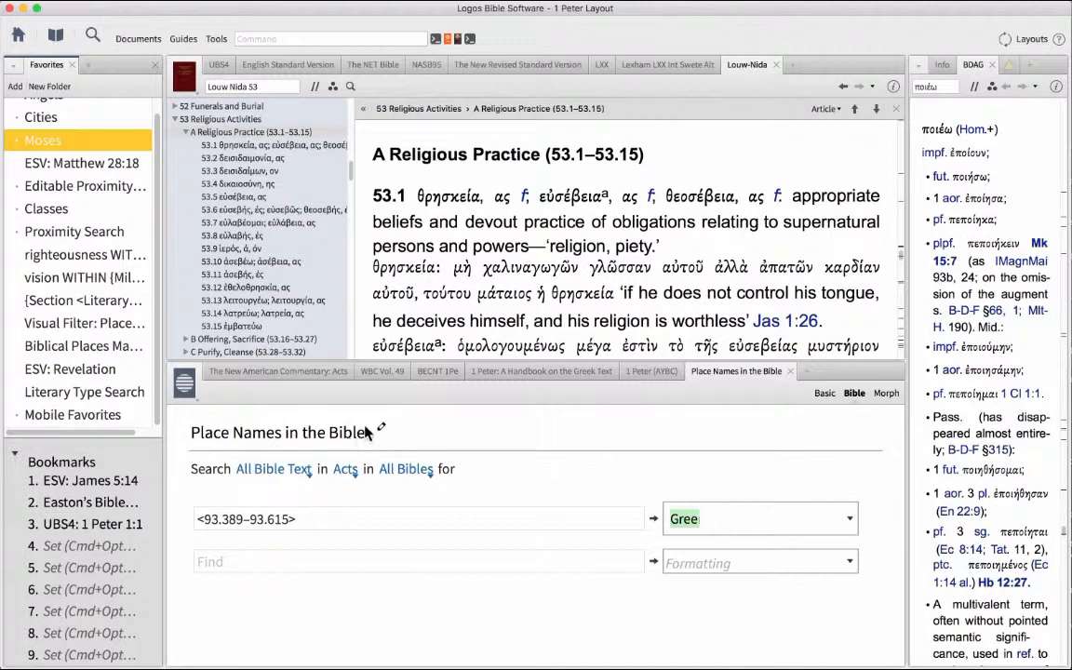
pyautogui.click(290, 436)
pyautogui.rightClick(266, 432)
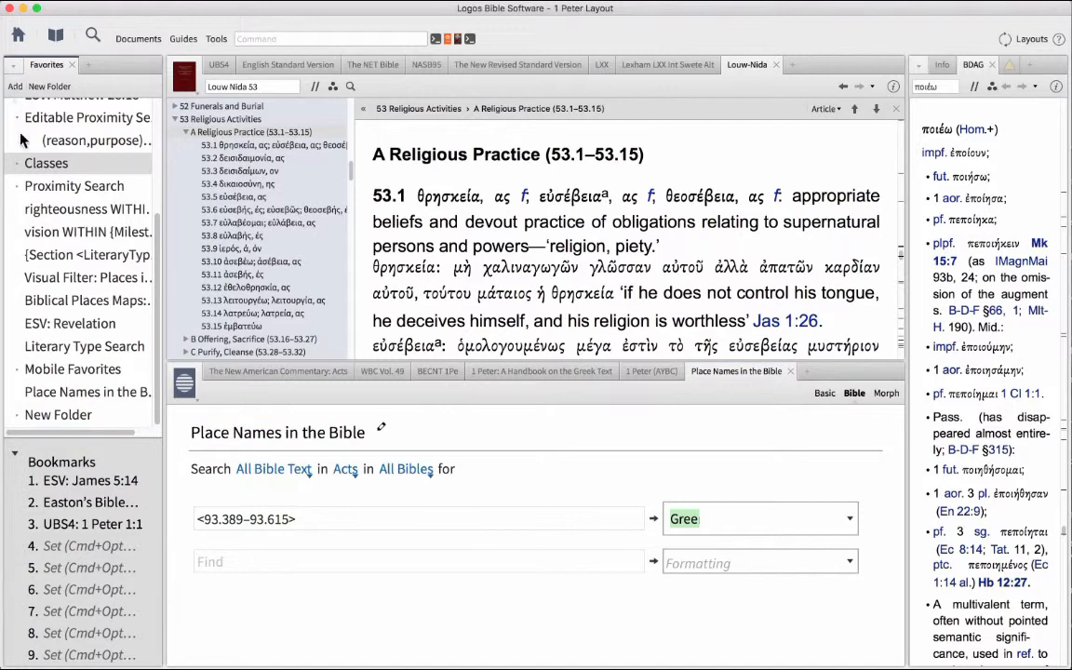
pyautogui.click(90, 394)
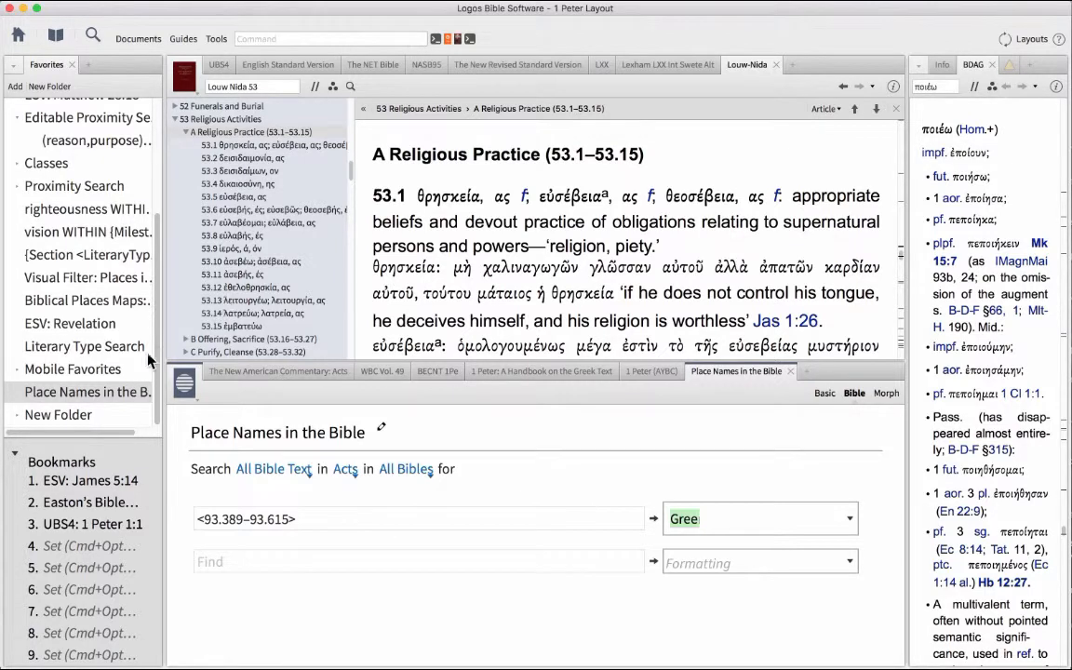
pyautogui.click(155, 65)
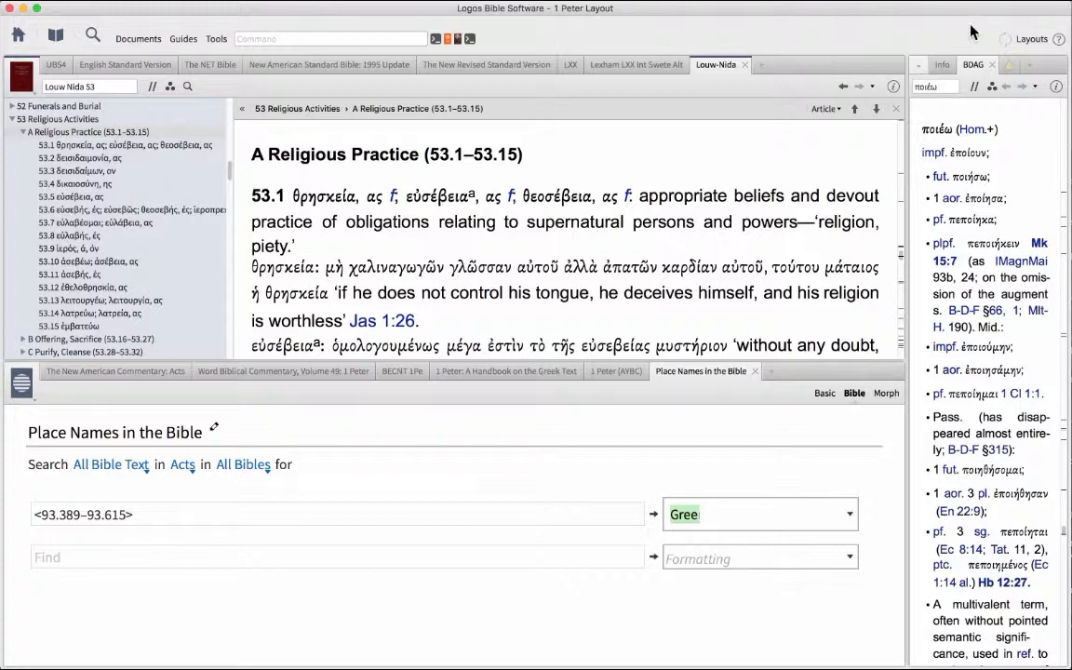
pyautogui.click(622, 3)
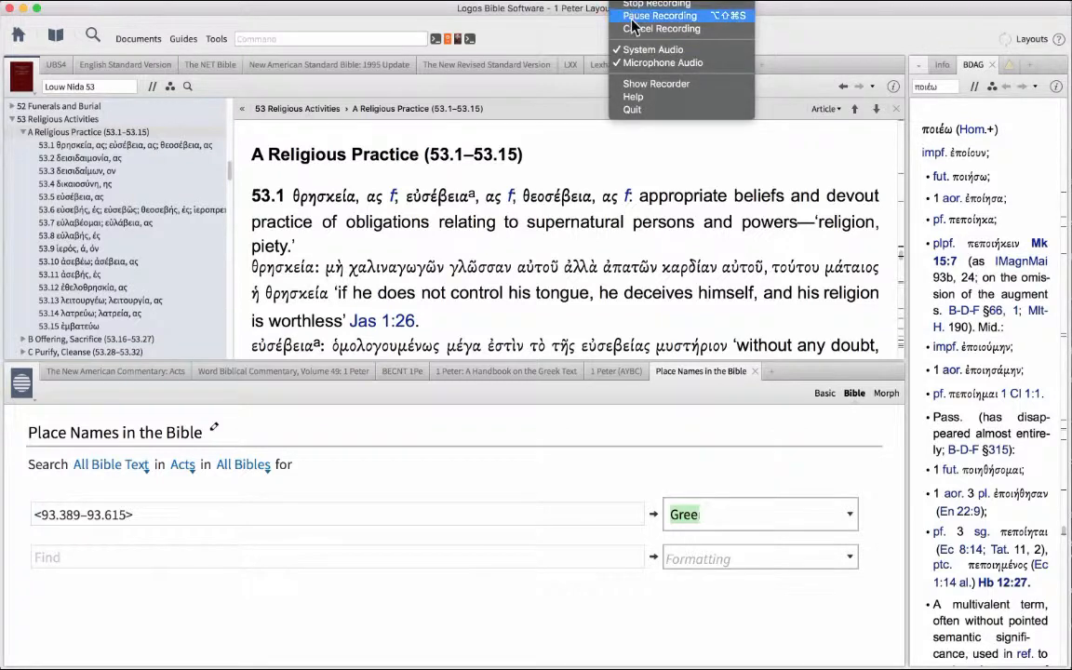